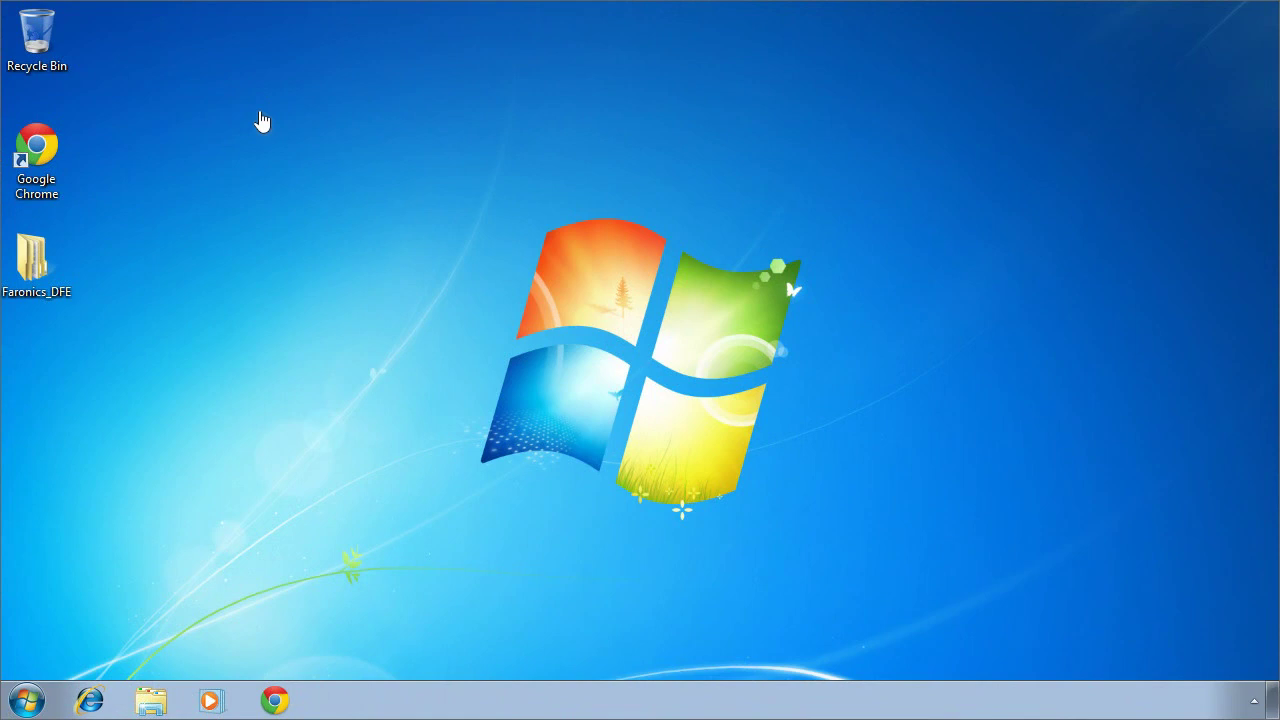
Step: Open the Faronics_DFE desktop folder and then its inner Faronics_DFE subfolder
double_click(62, 266)
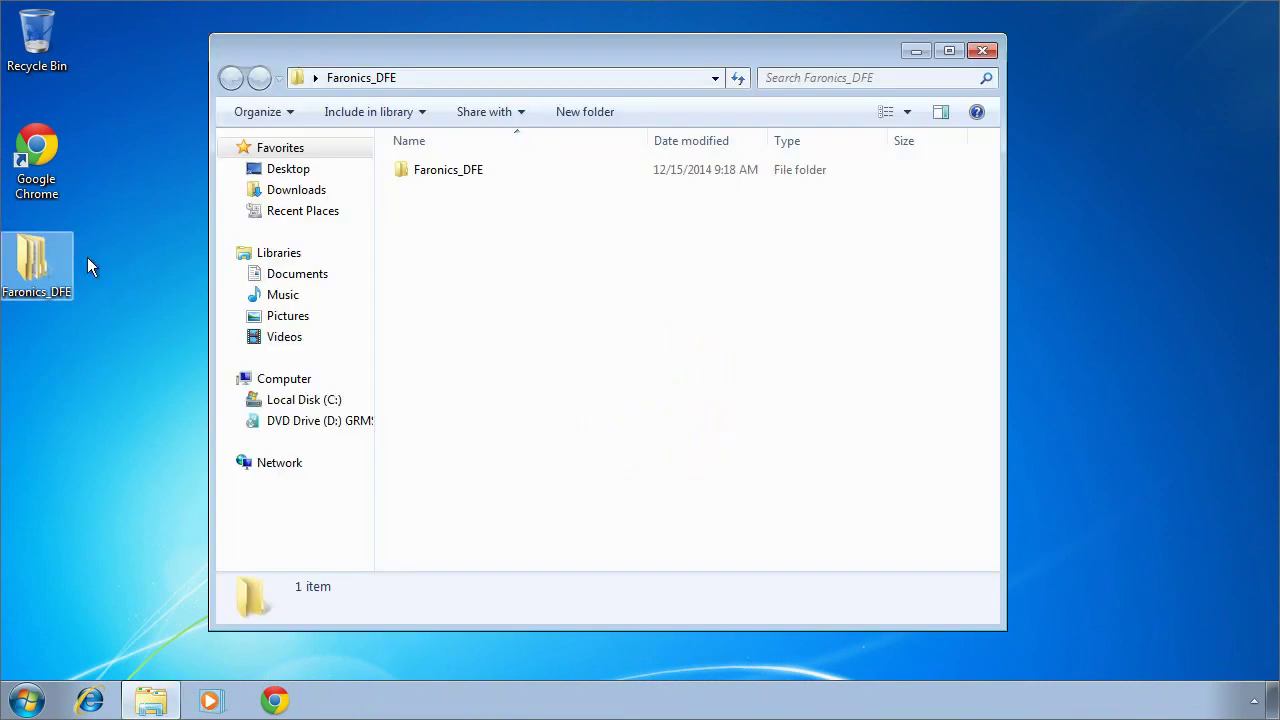
double_click(425, 170)
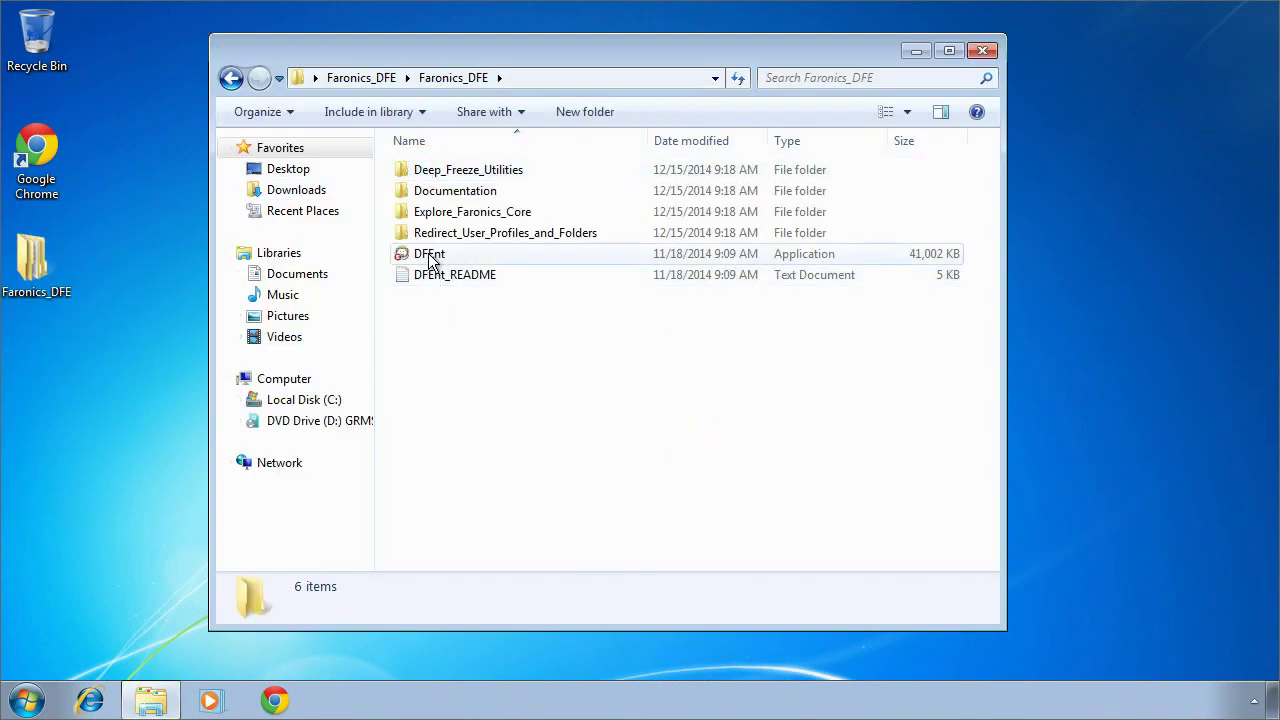
Step: Run DFEnt and install Deep Freeze Enterprise with the evaluation licence after accepting the agreement
click(436, 259)
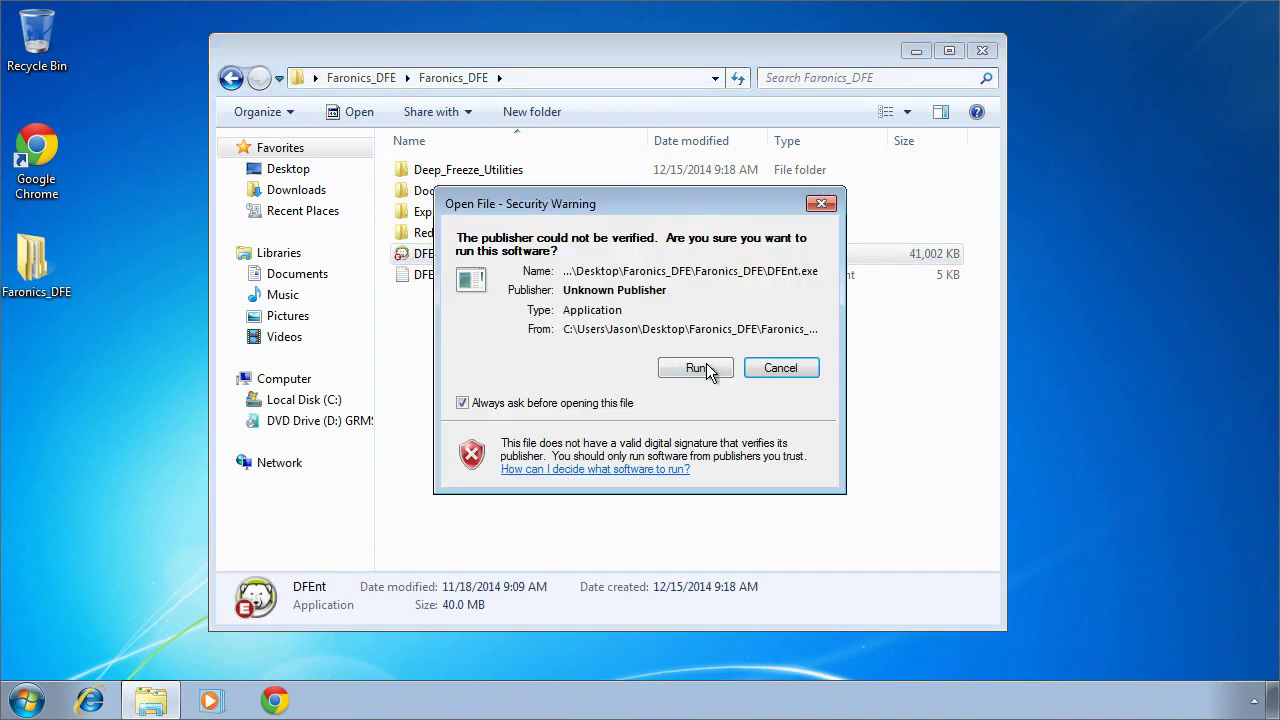
click(708, 369)
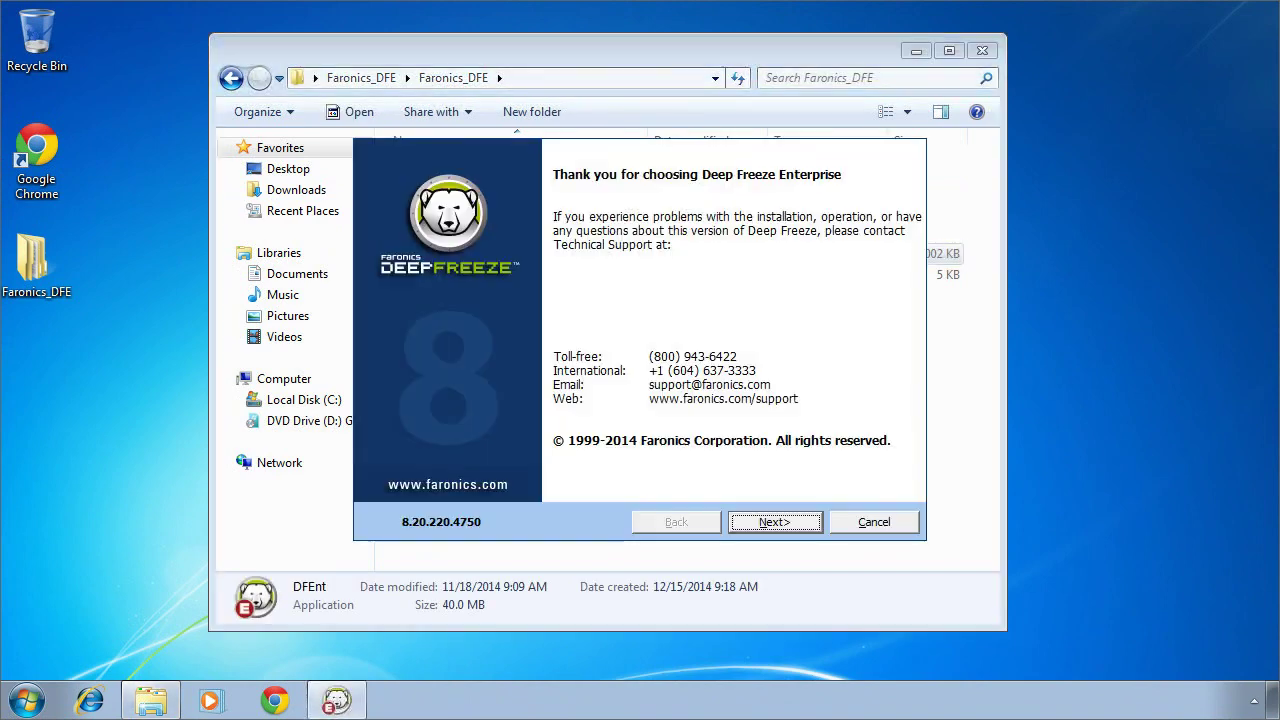
click(776, 522)
click(506, 459)
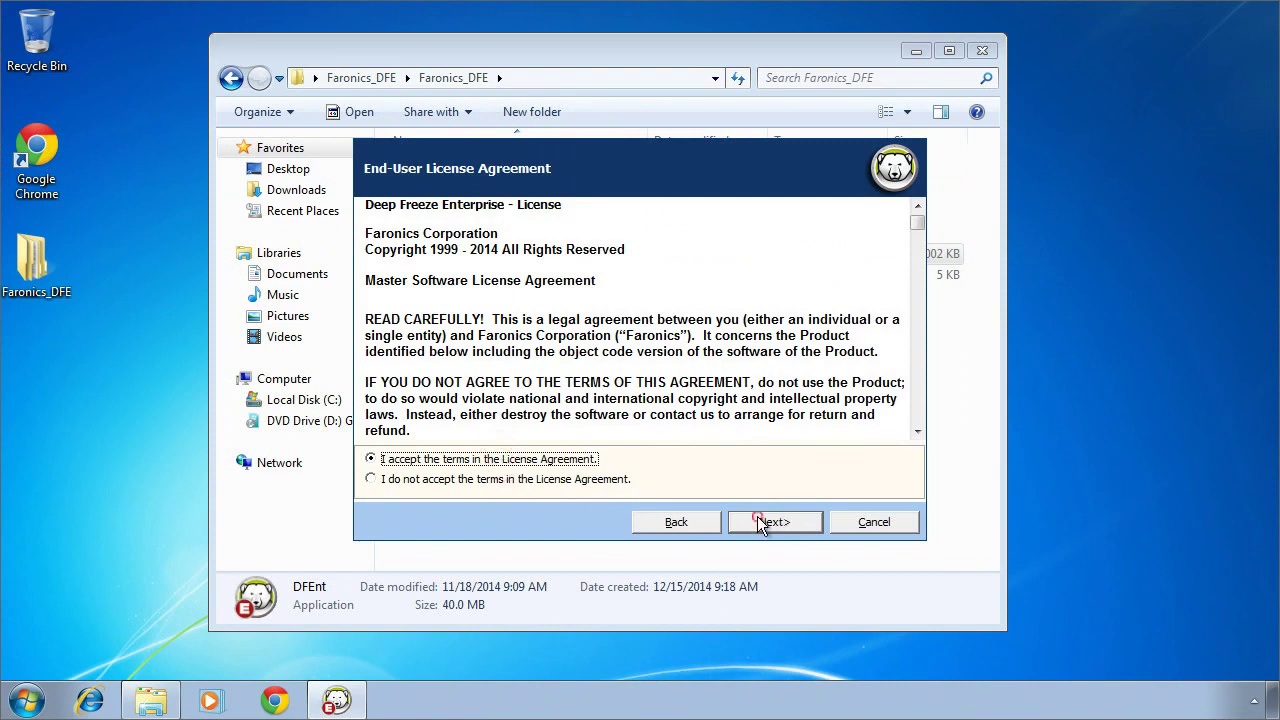
click(757, 521)
click(501, 346)
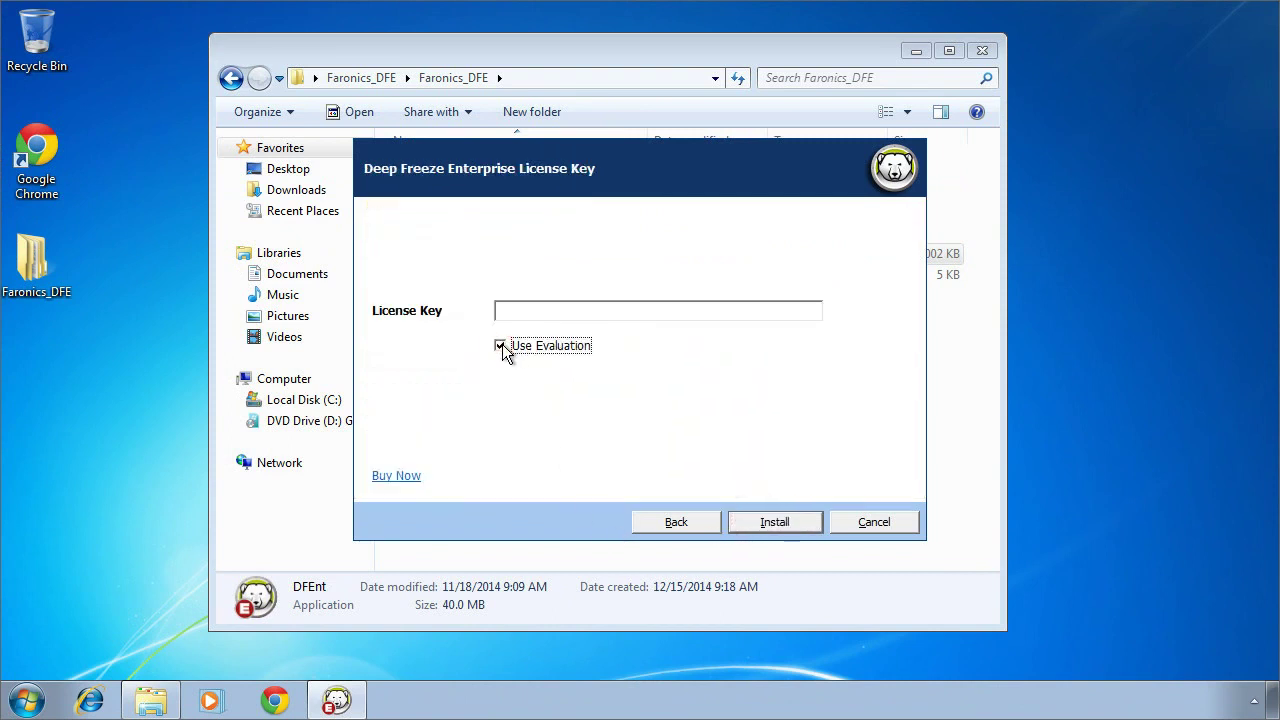
click(757, 522)
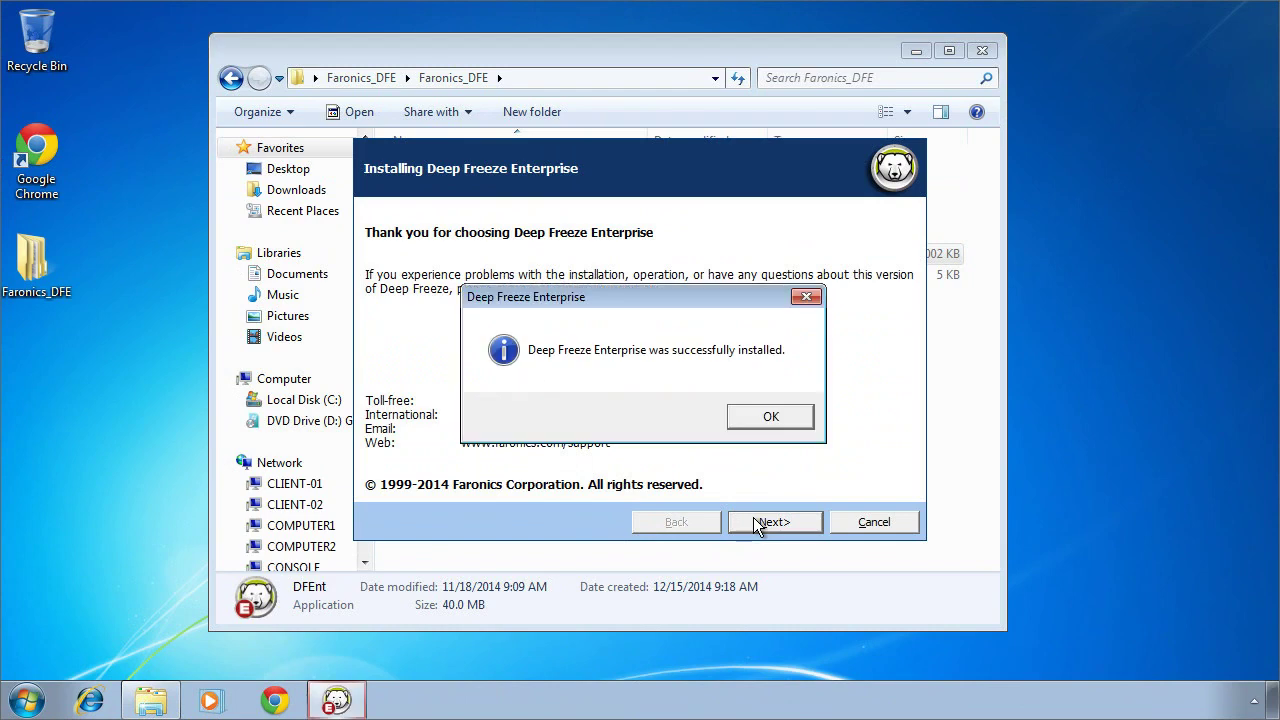
click(776, 416)
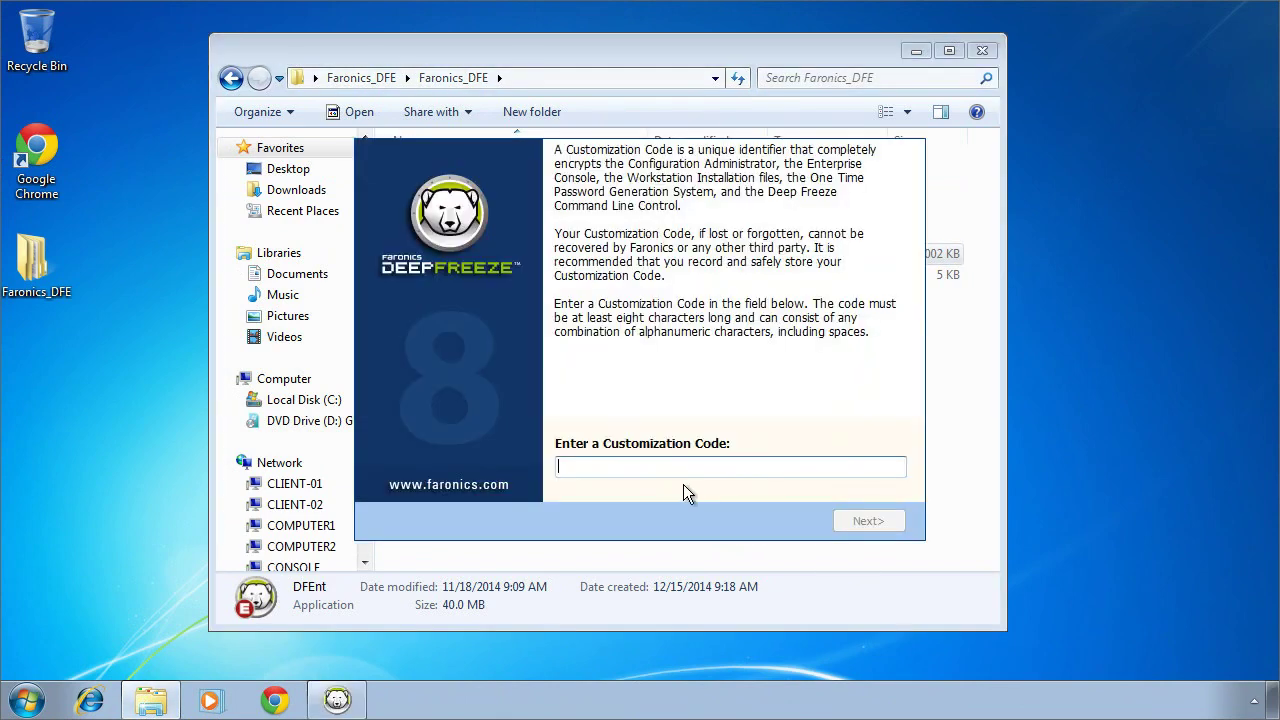
Step: Enter a customization code and finish setup
text(deepfreeze)
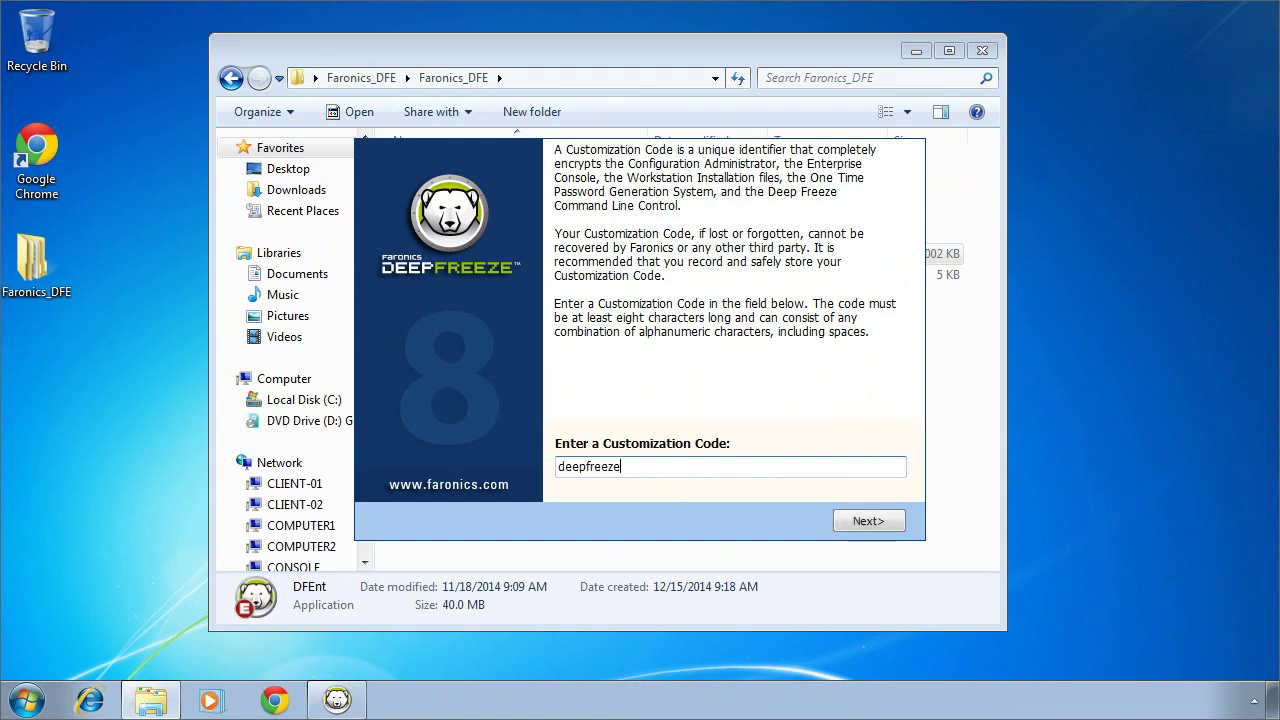
click(858, 520)
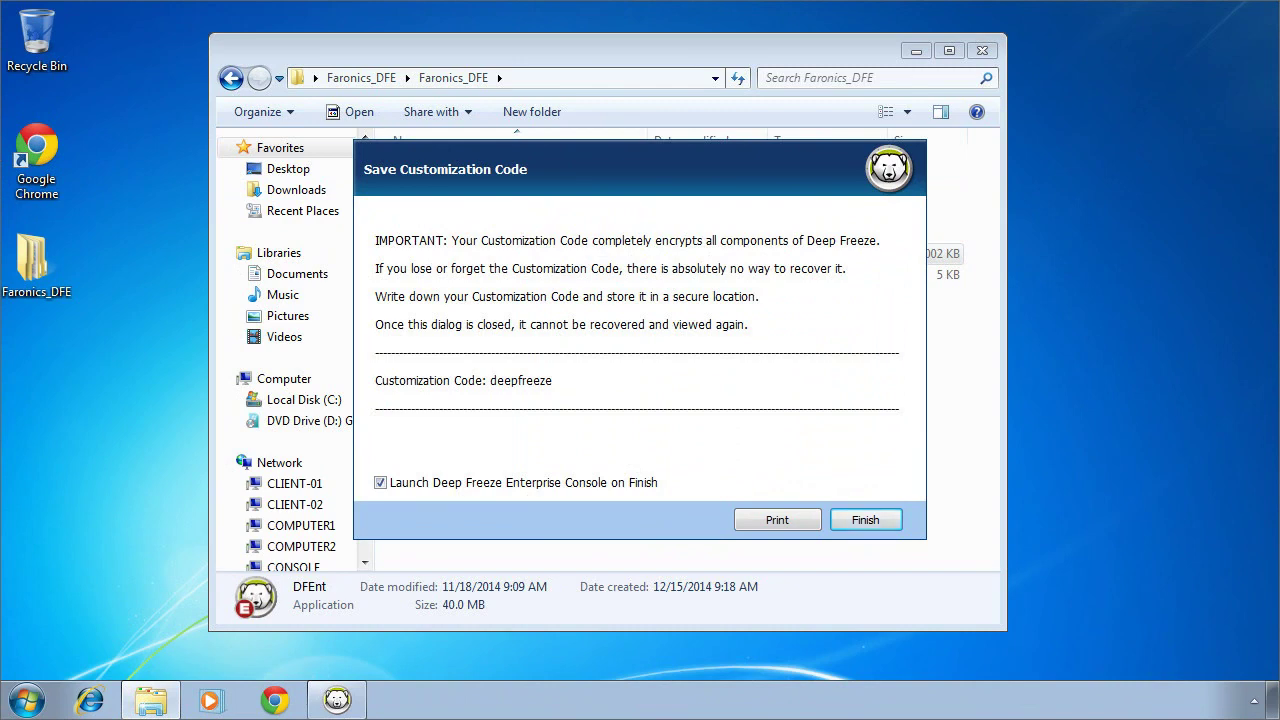
click(844, 514)
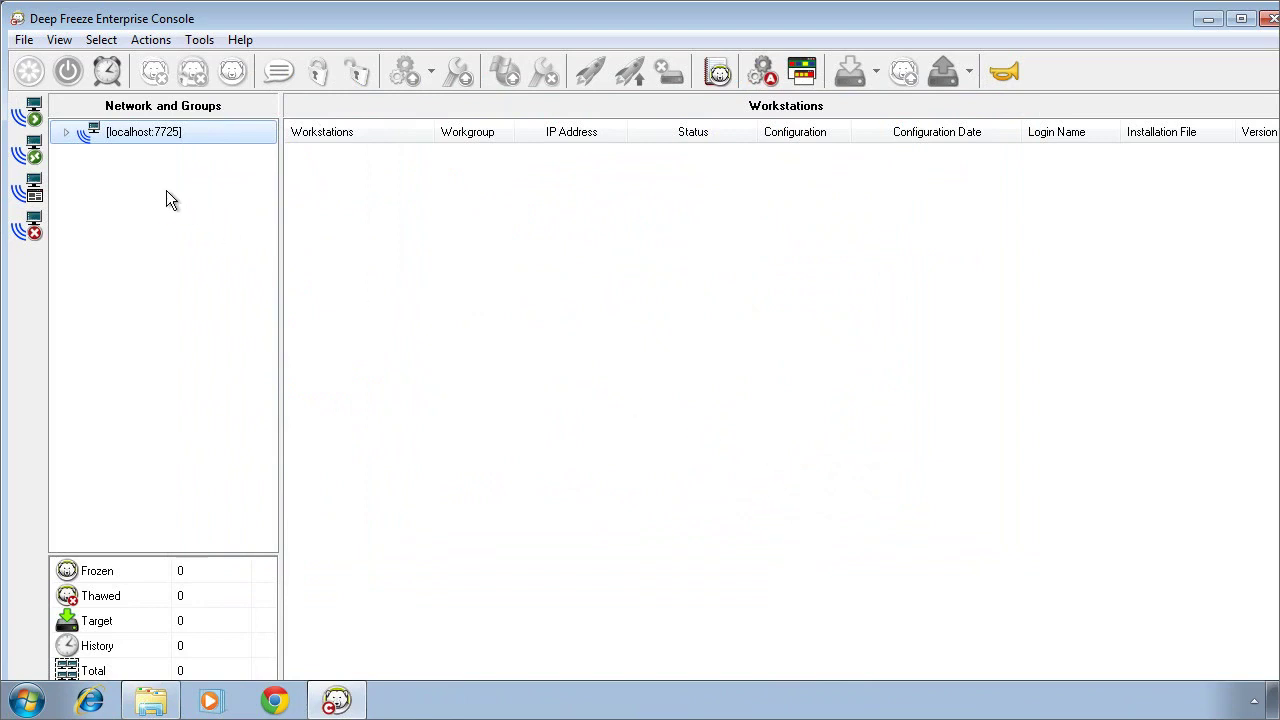
Step: Expand localhost:7725 and Available Configurations, then bring up the Deep Freeze entry's menu
click(65, 132)
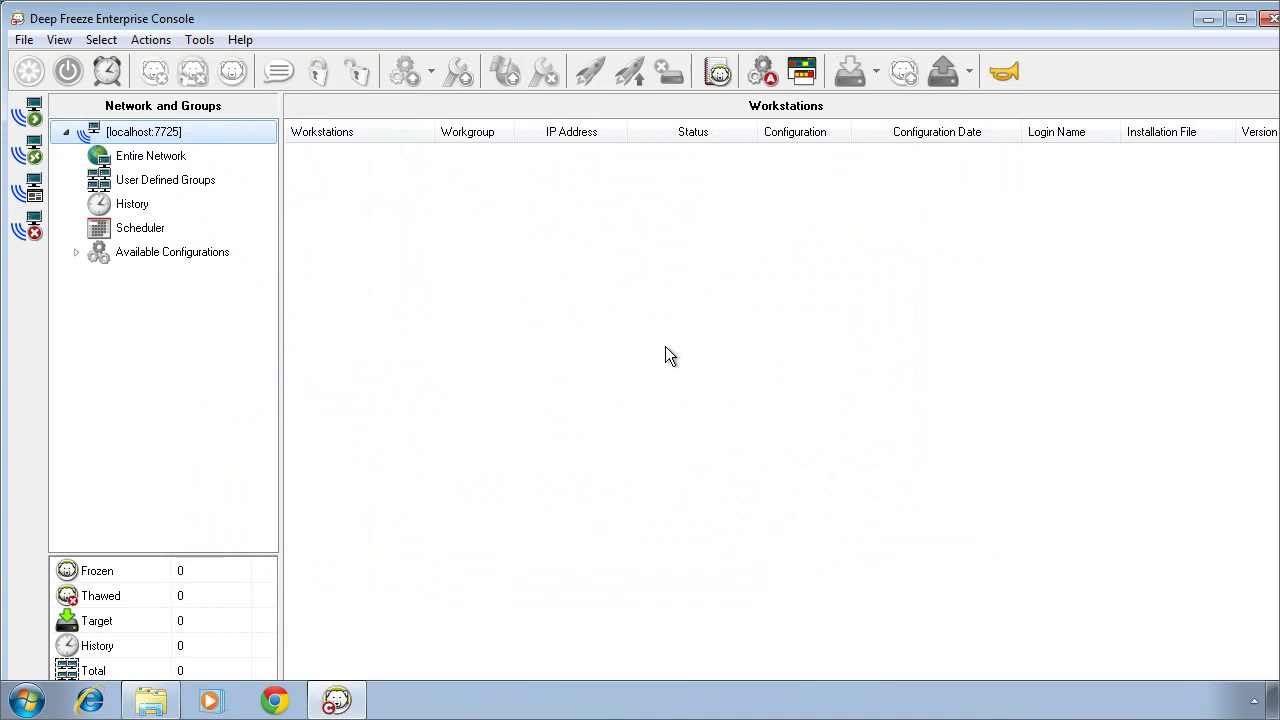
click(75, 252)
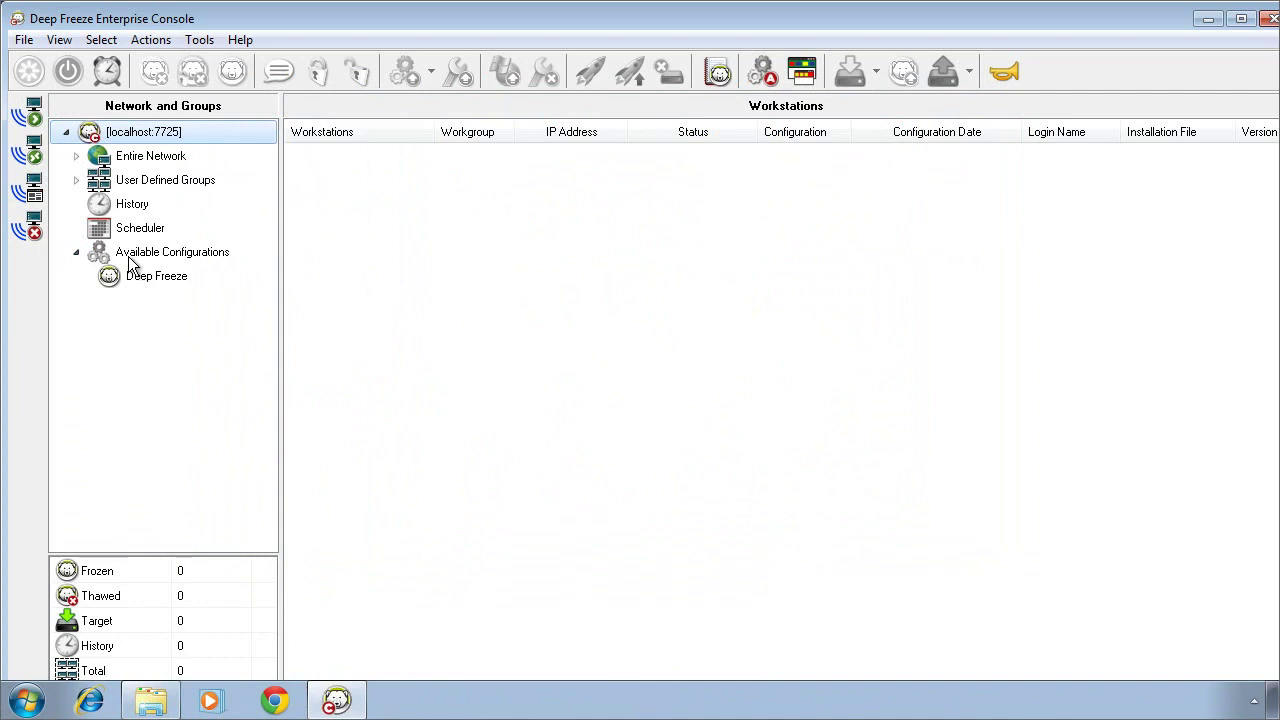
right_click(137, 276)
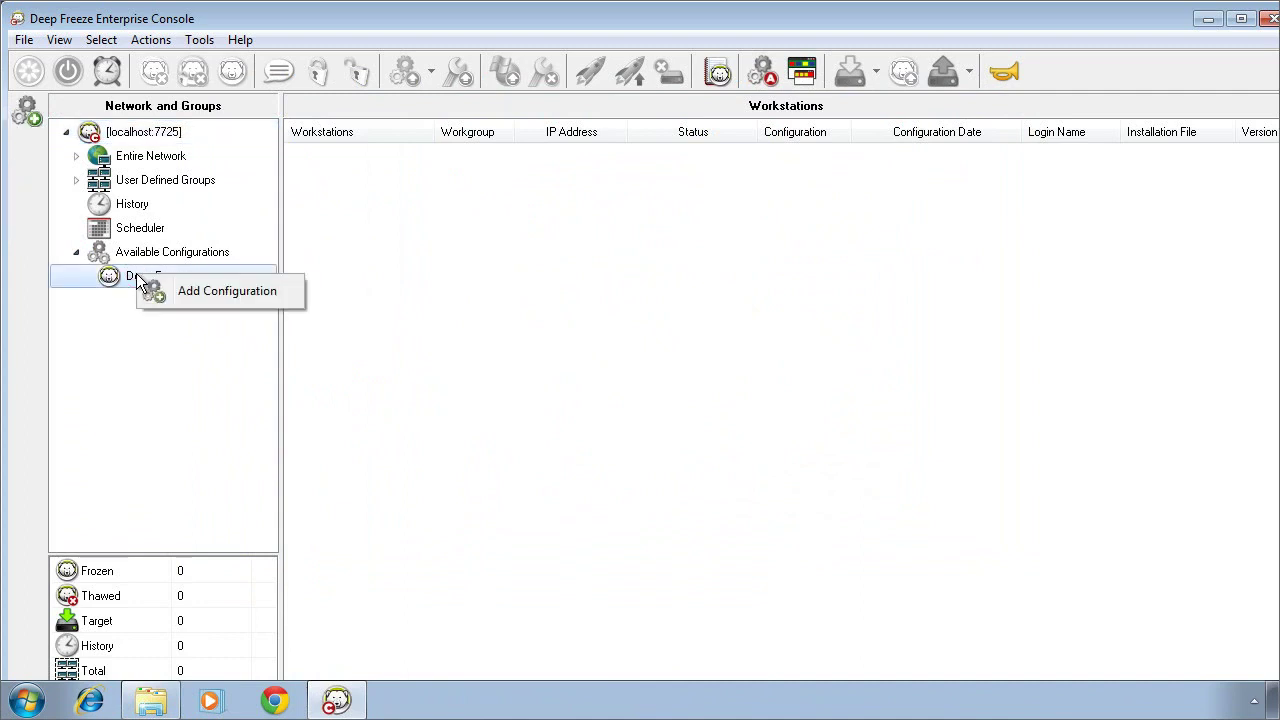
Step: Add a new configuration and enable workstation password slot 1 with a password
click(196, 290)
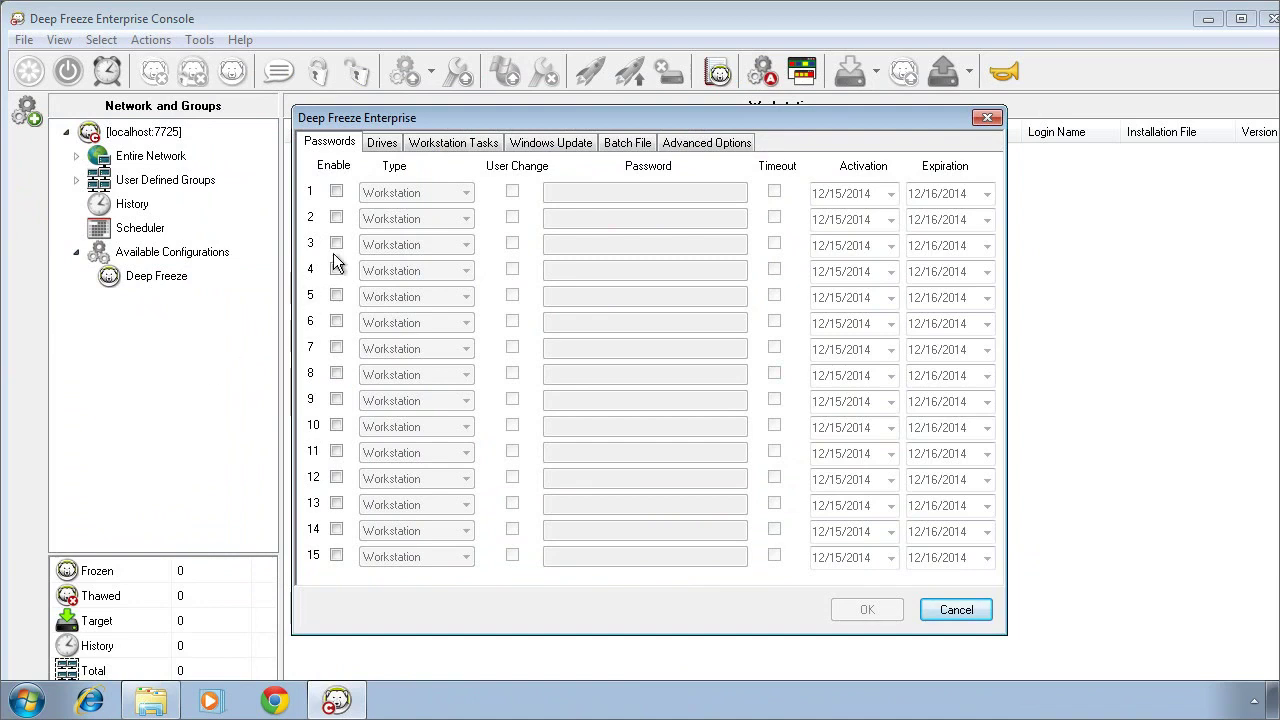
click(336, 191)
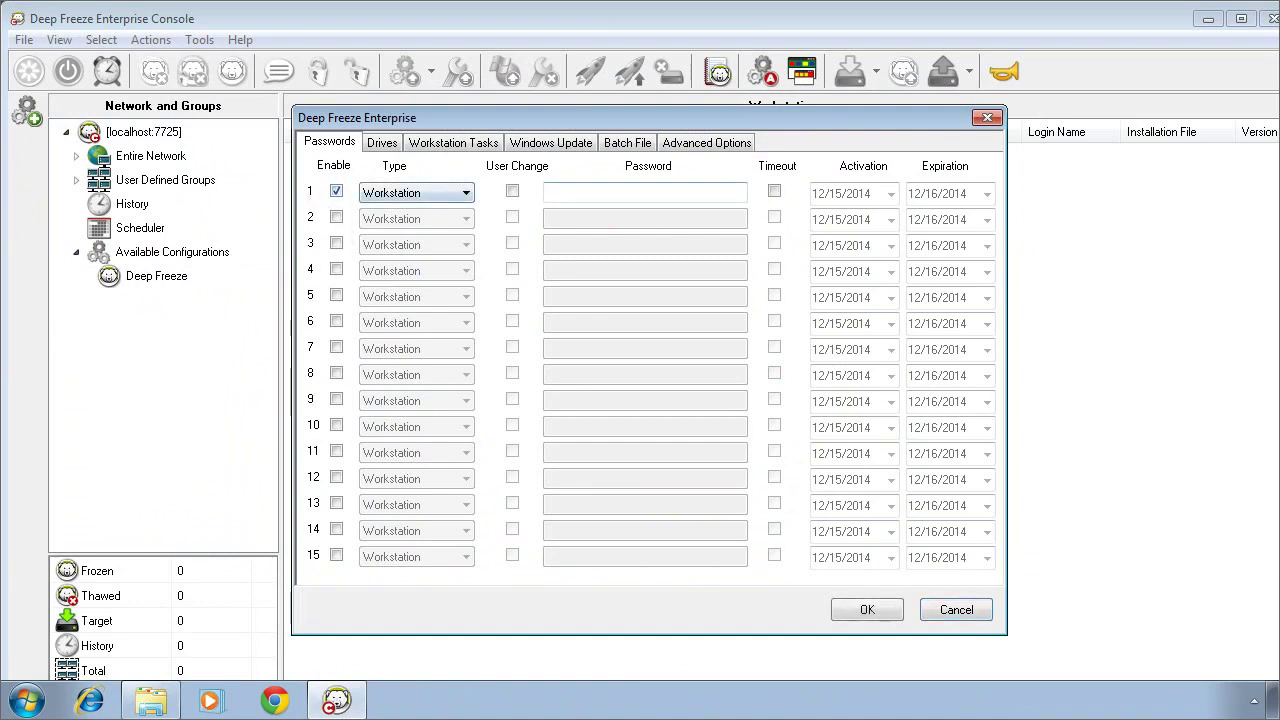
click(568, 192)
text(password)
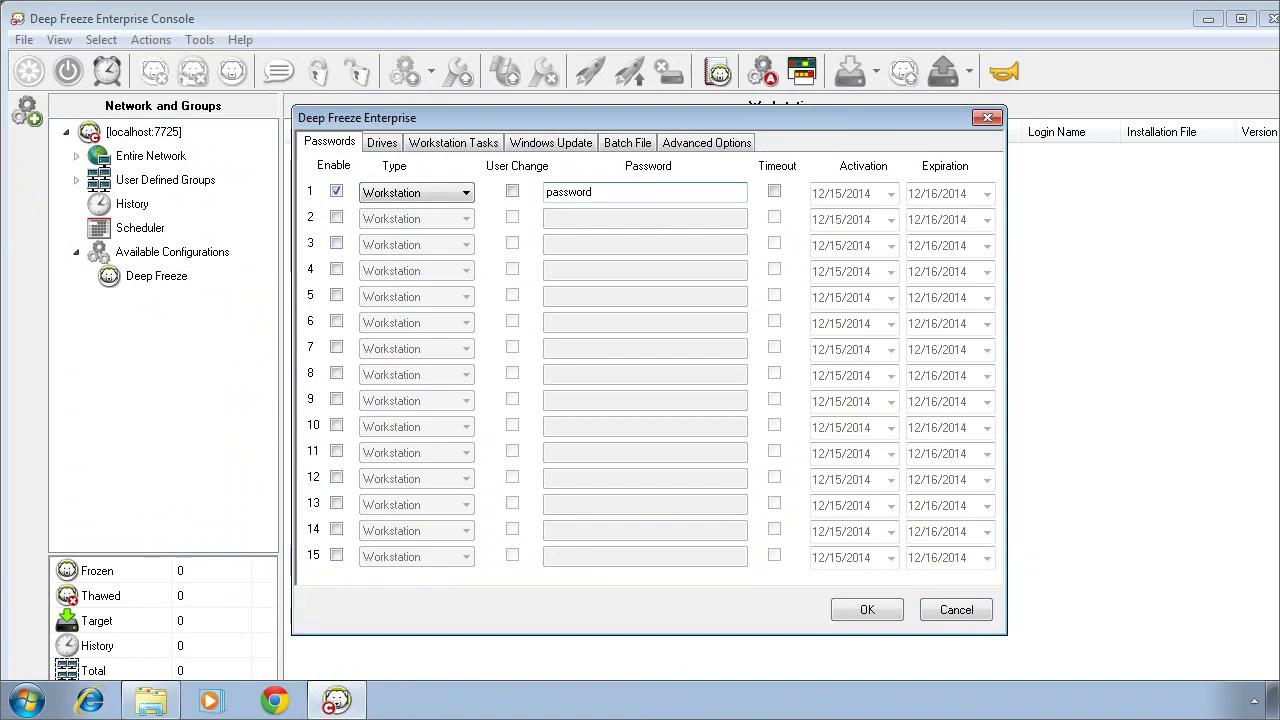
Step: On the Drives tab, deselect all drives and freeze only C:
click(384, 143)
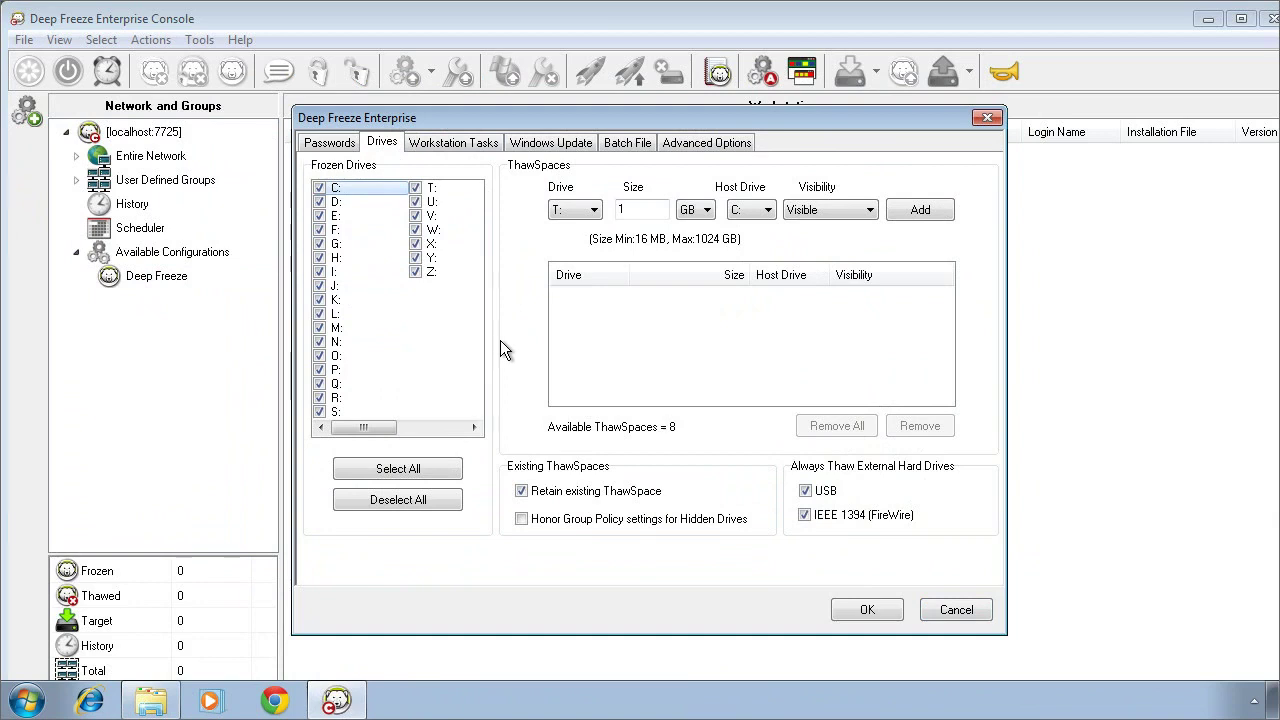
click(400, 498)
click(320, 188)
Step: Add a Windows Update workstation task scheduled for Wednesday
click(459, 143)
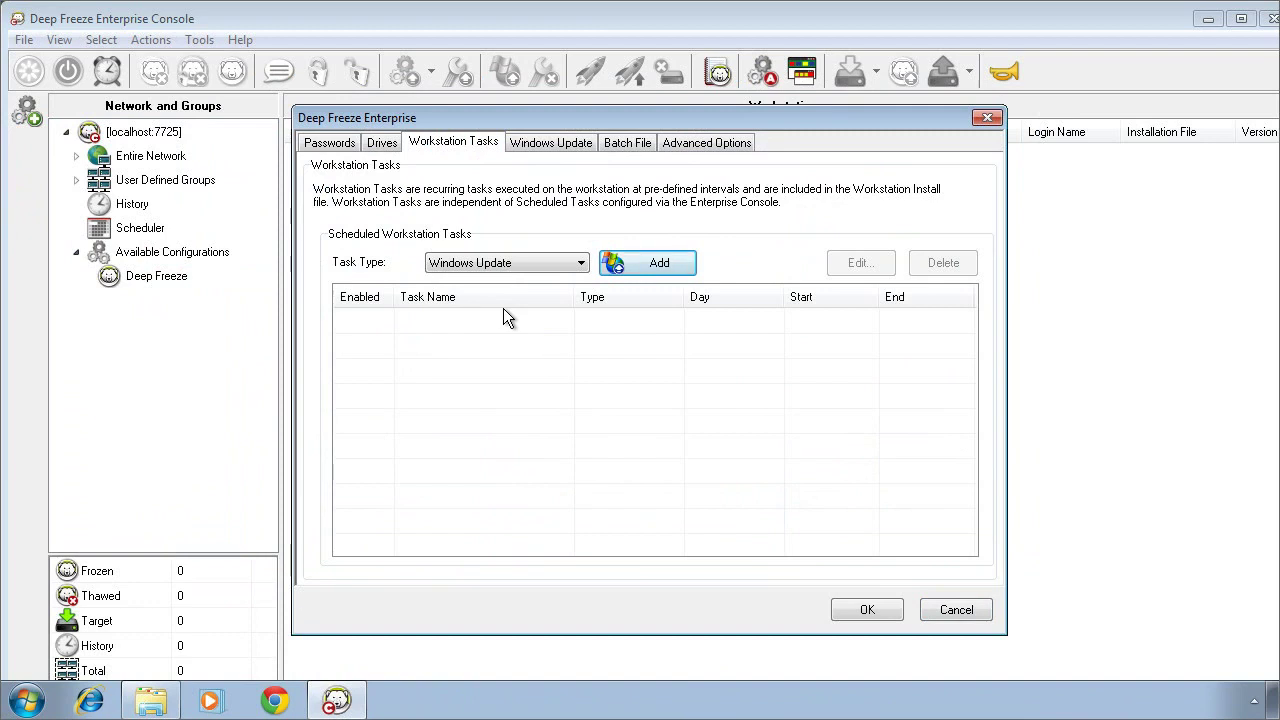
click(580, 264)
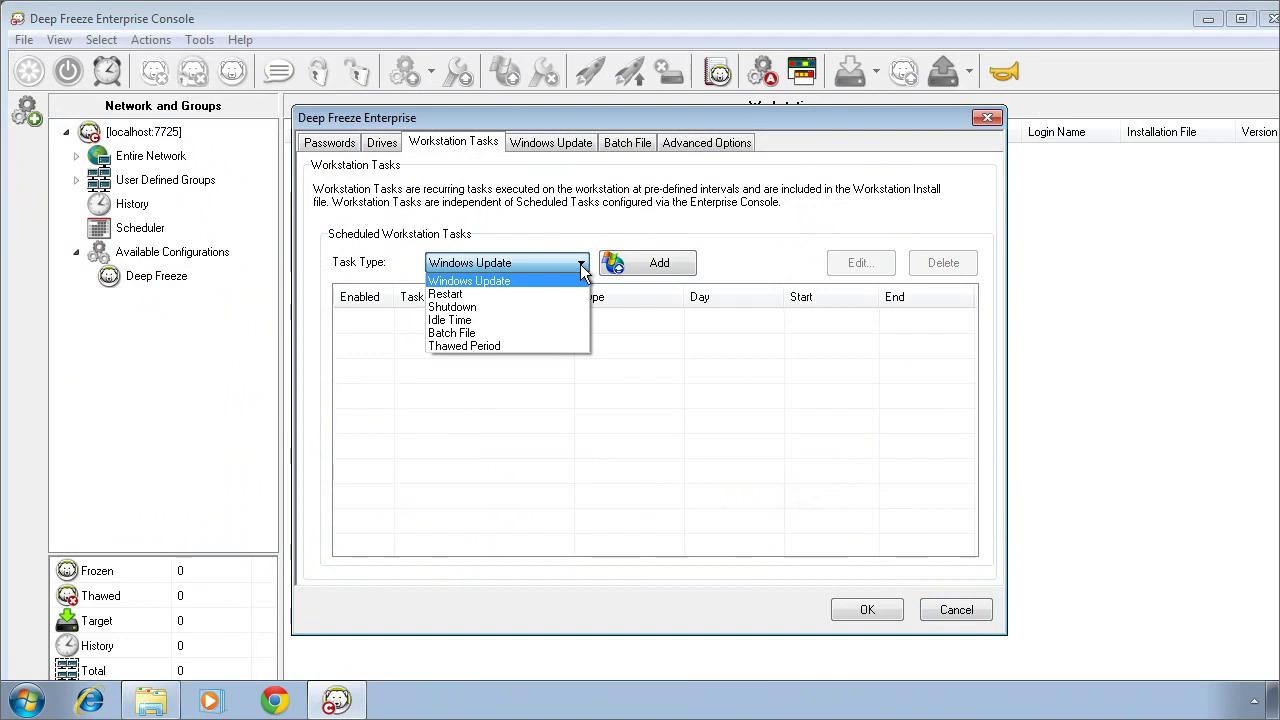
click(583, 218)
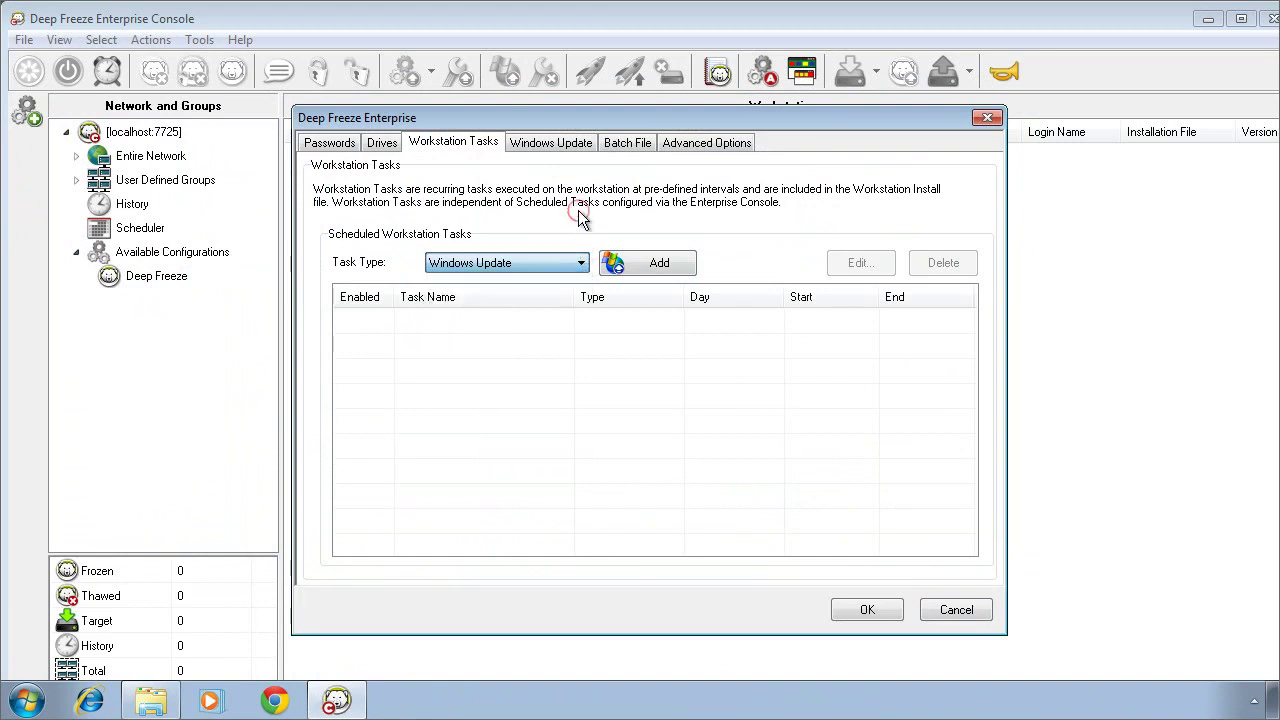
click(651, 263)
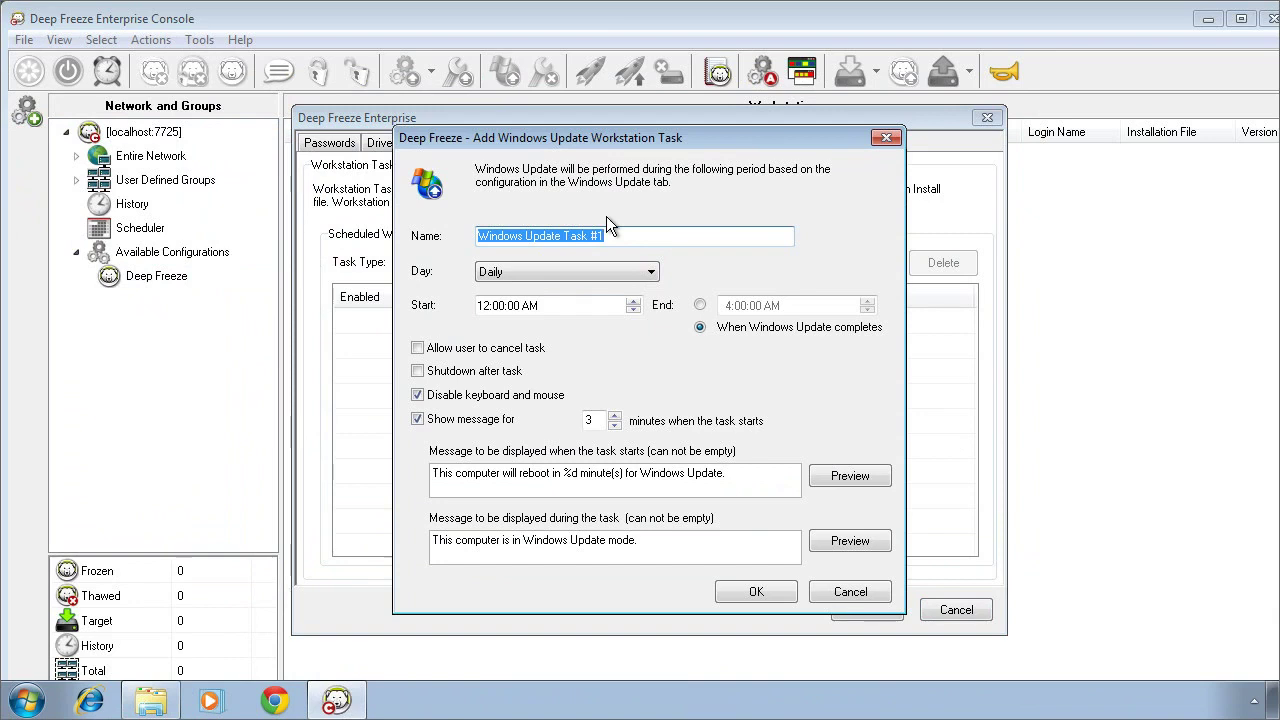
click(650, 271)
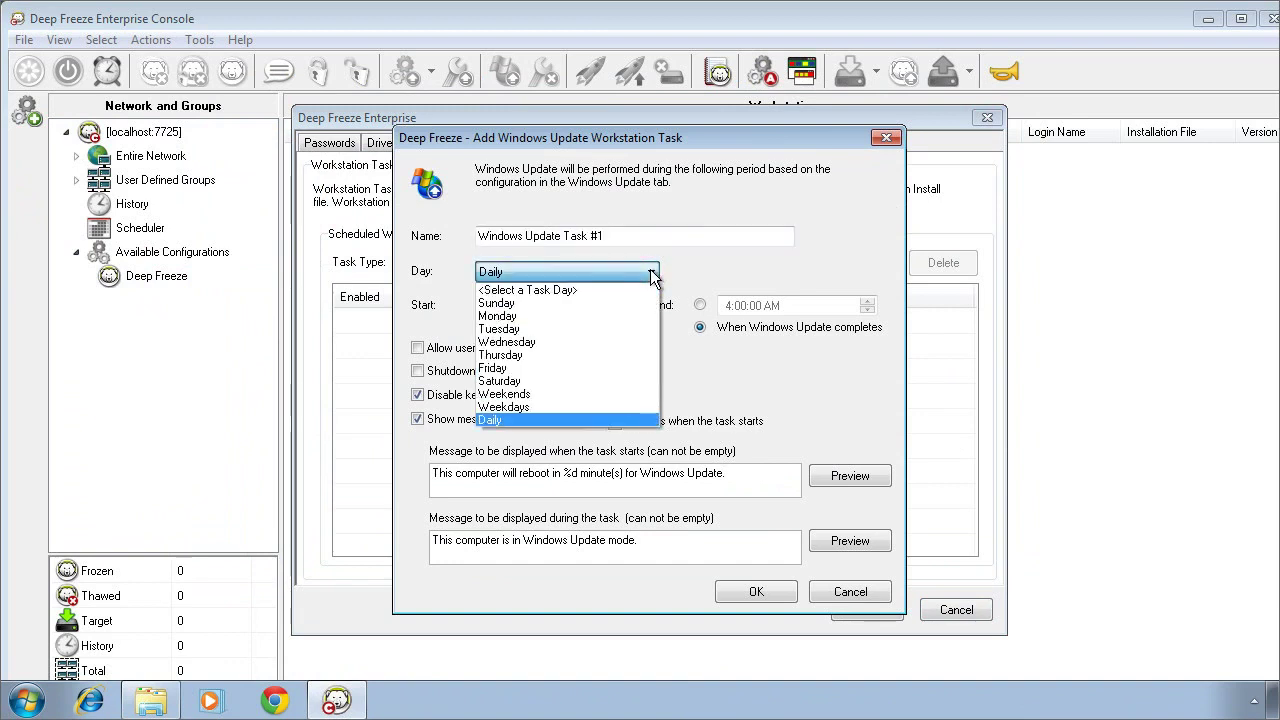
click(570, 341)
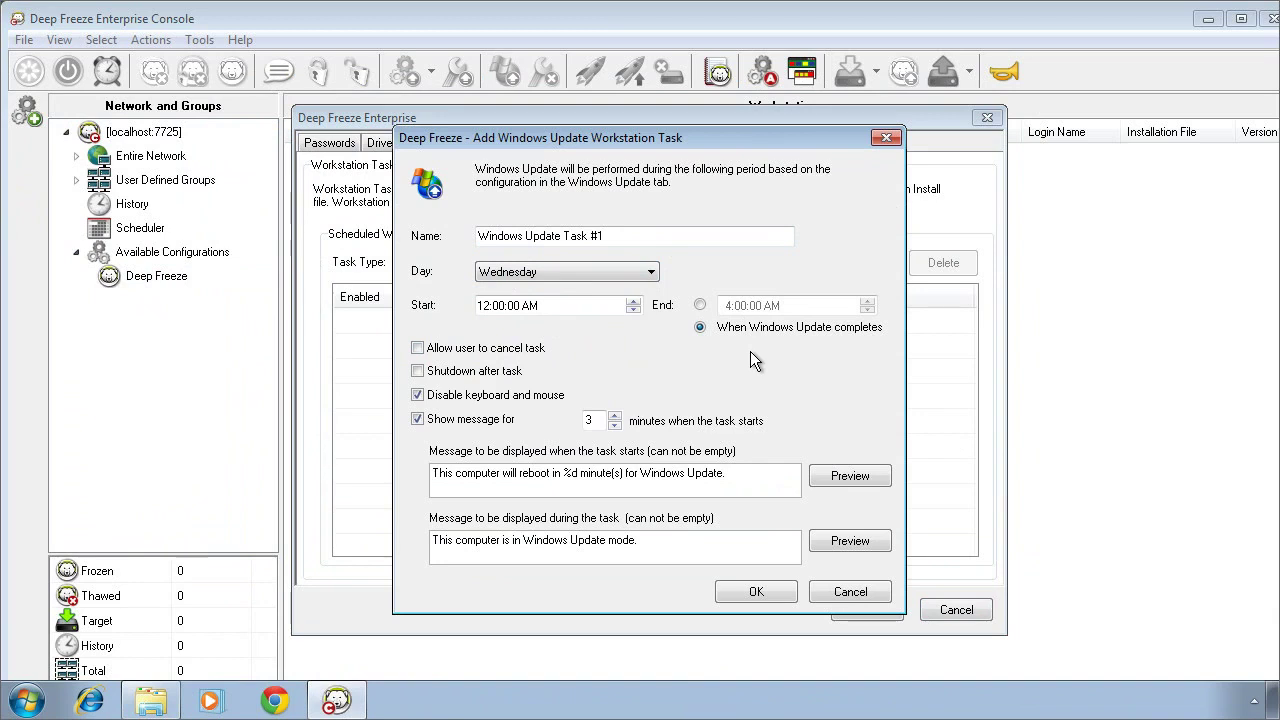
click(743, 590)
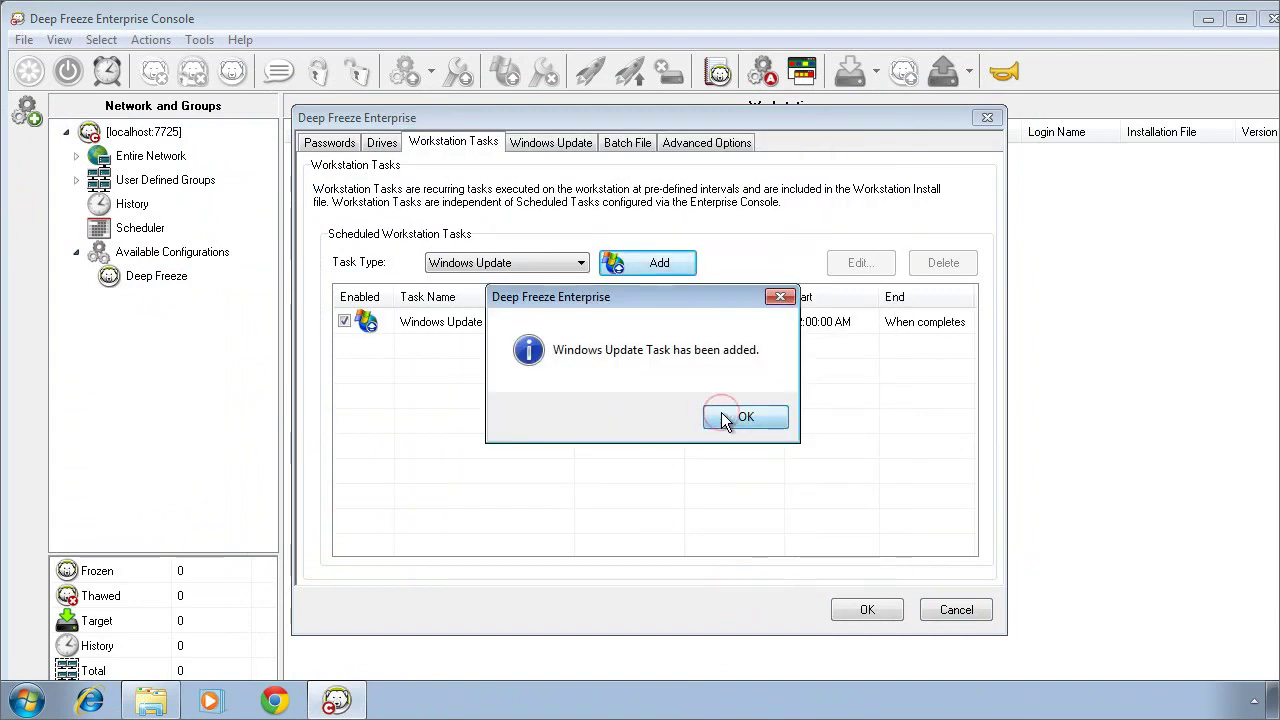
Step: Retrieve Windows updates from WSUS without a WSUS target, caching them in a ThawSpace
click(721, 414)
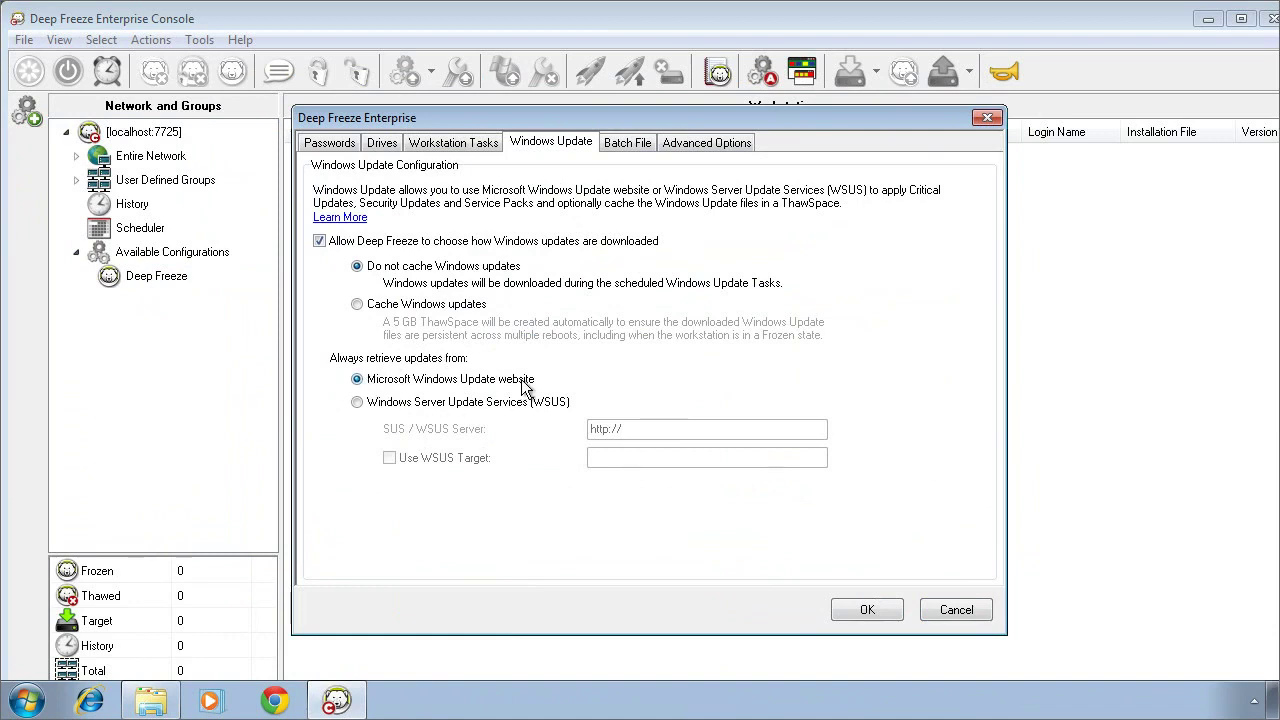
click(357, 402)
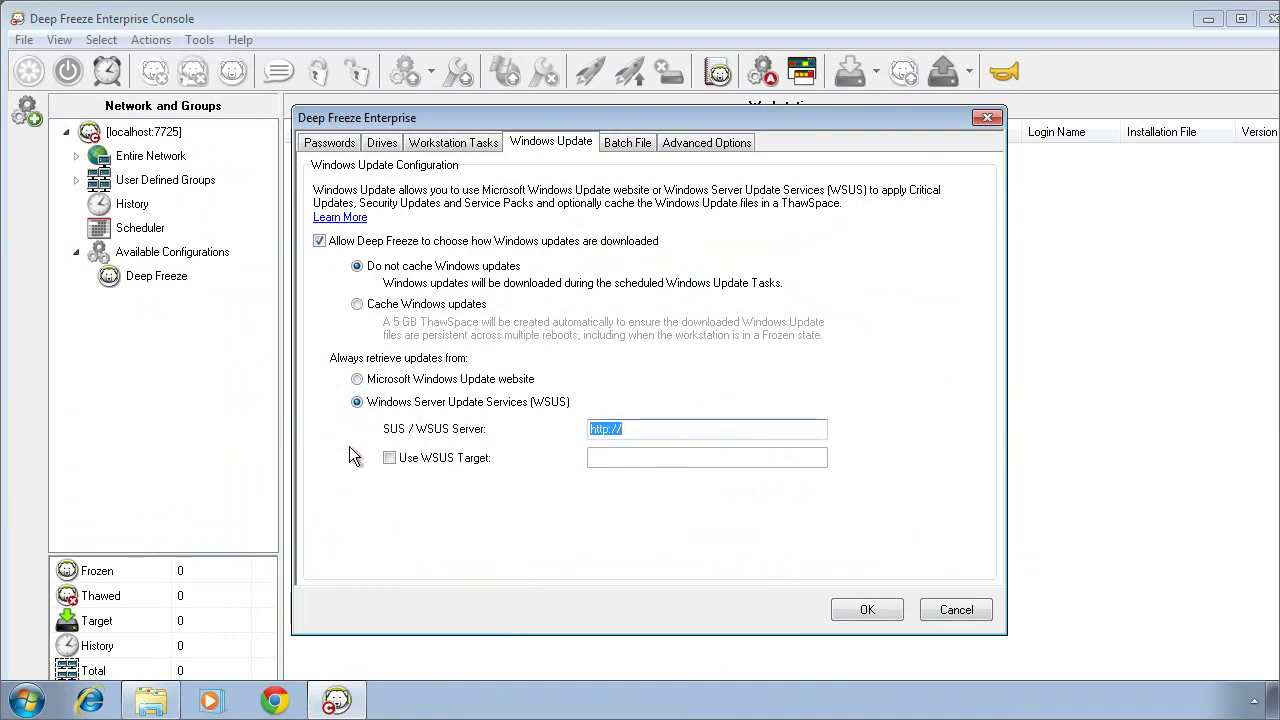
click(389, 458)
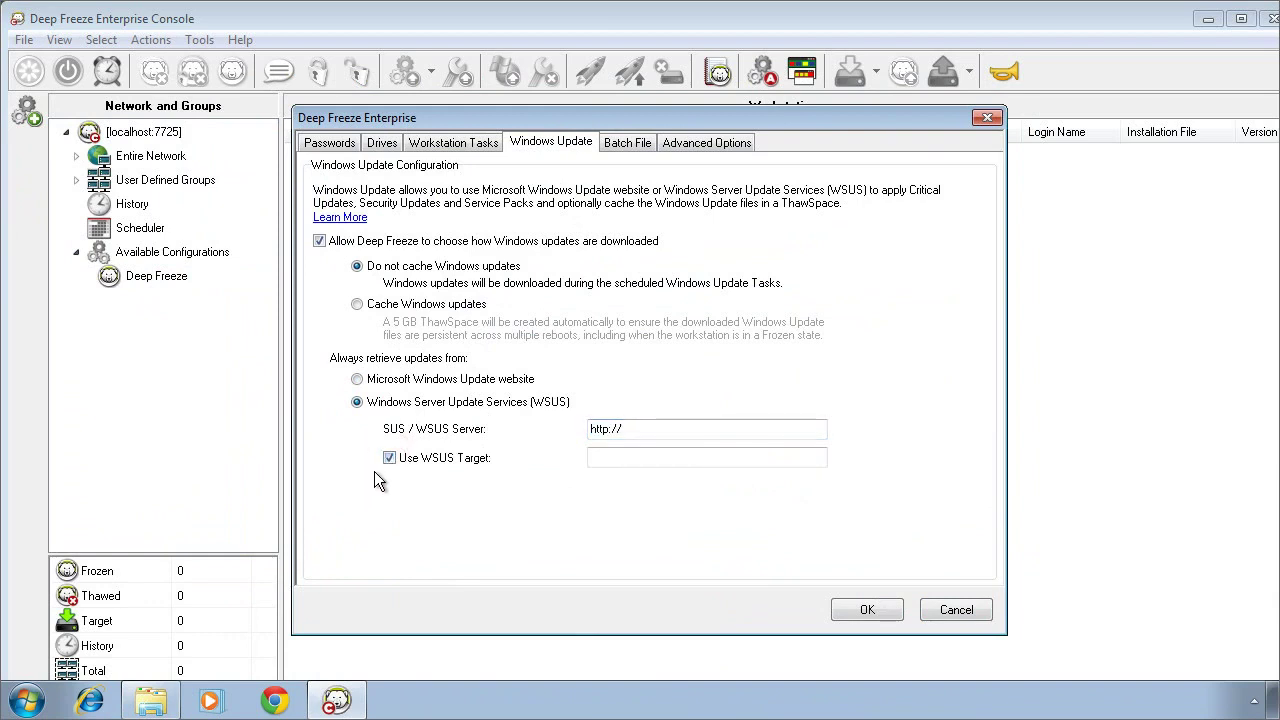
click(389, 458)
click(357, 305)
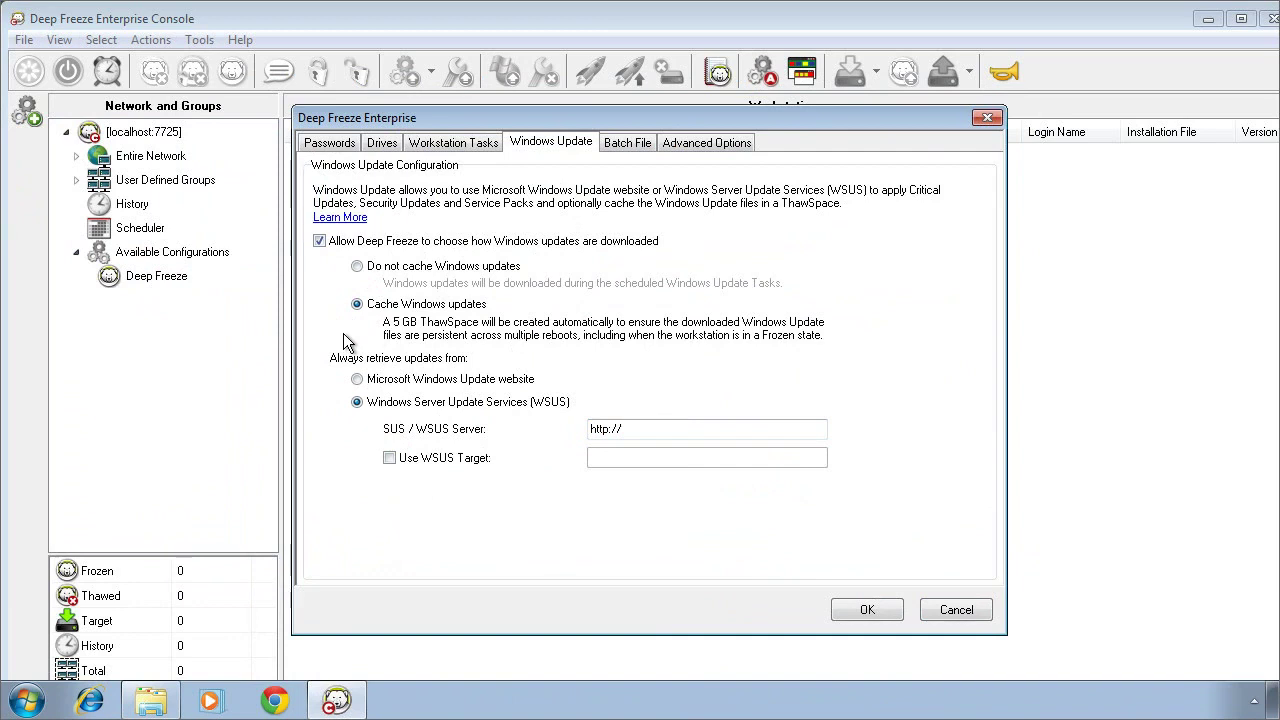
Step: On Workstation Tasks, change the task type from Thawed Period to Idle Time
click(479, 142)
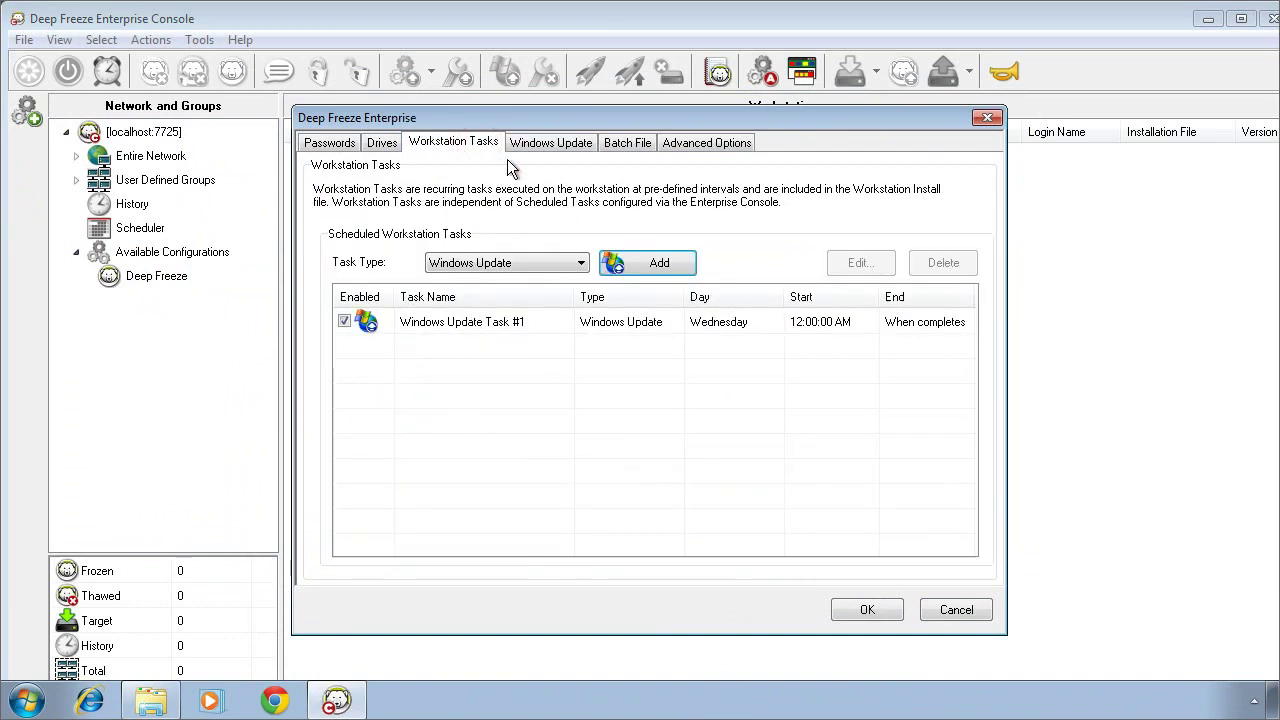
click(581, 262)
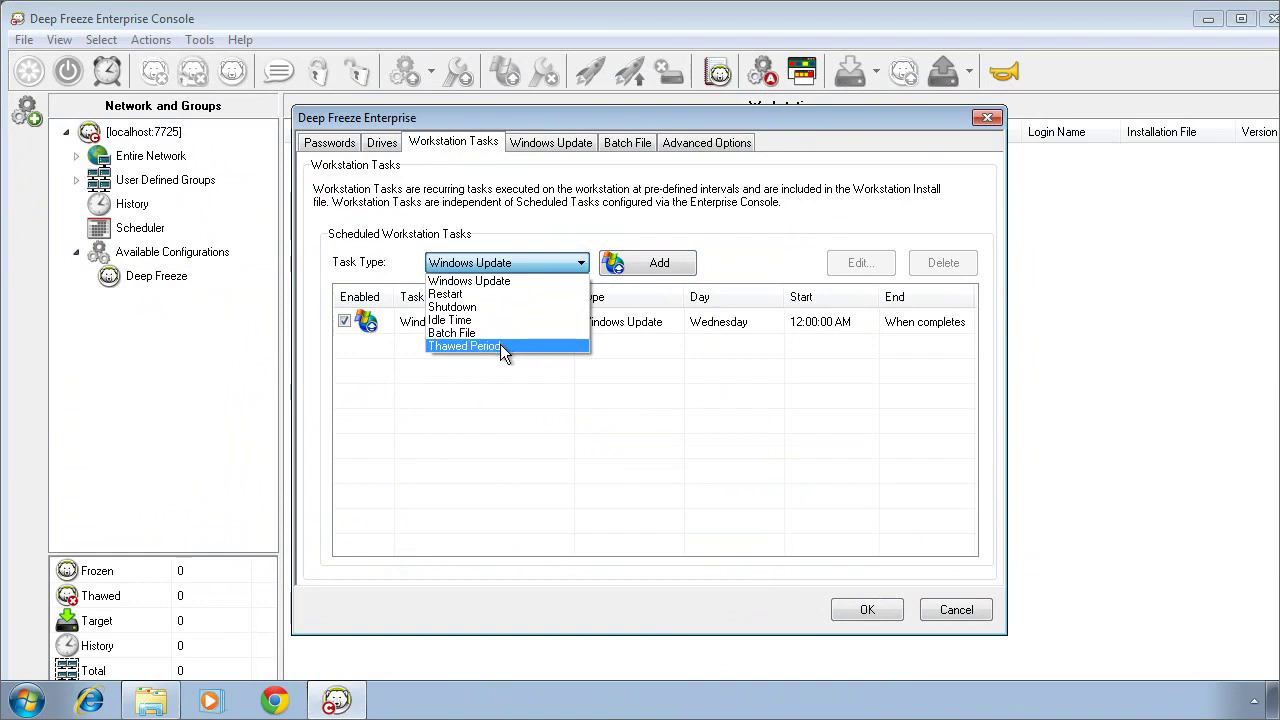
click(500, 345)
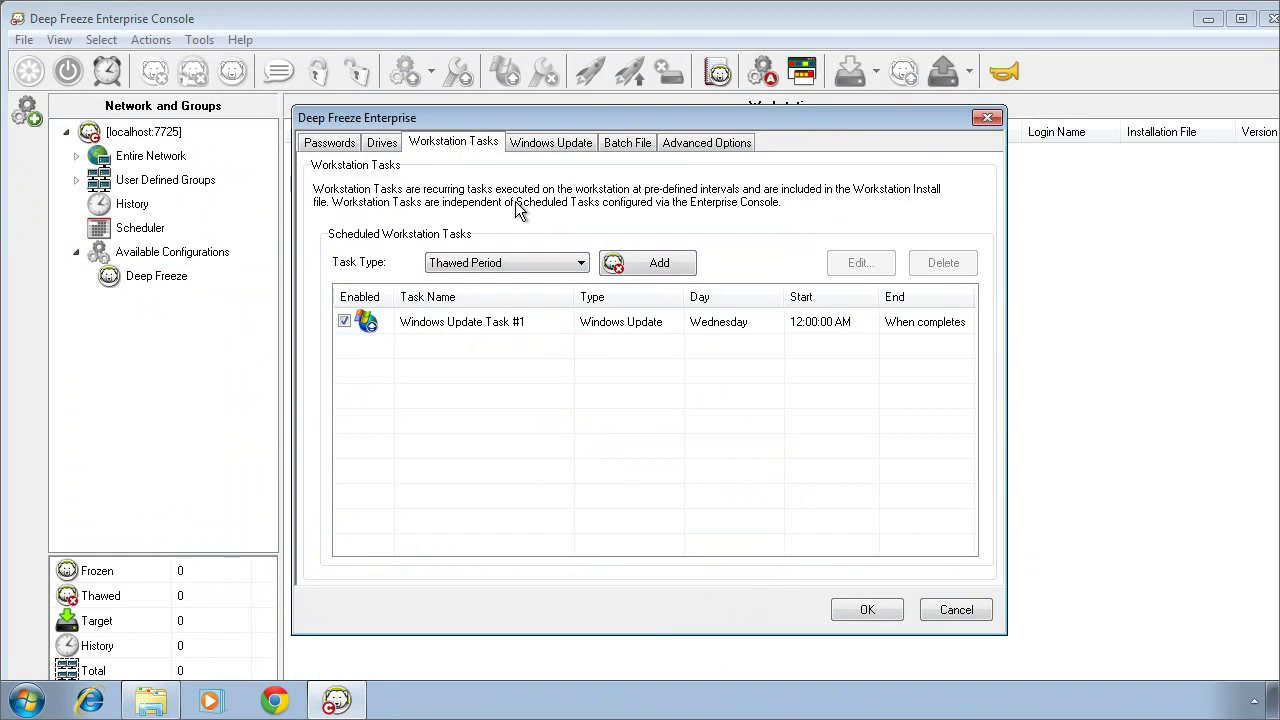
click(582, 266)
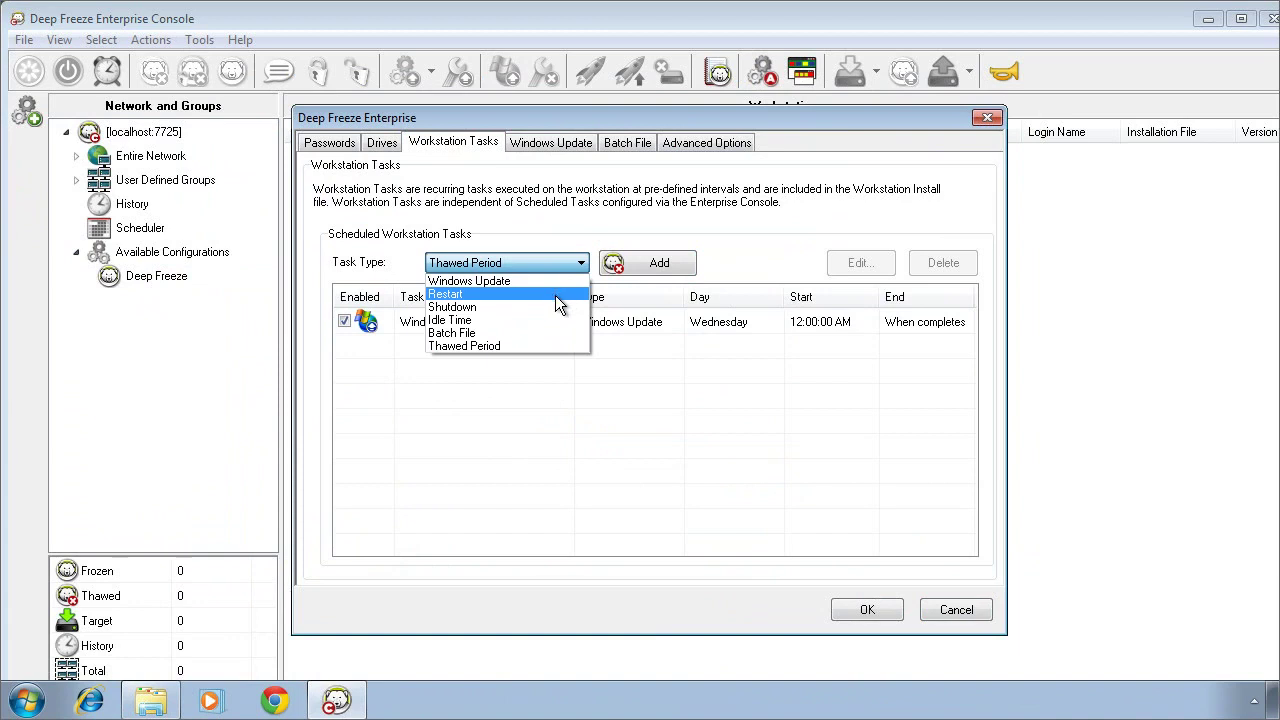
click(523, 318)
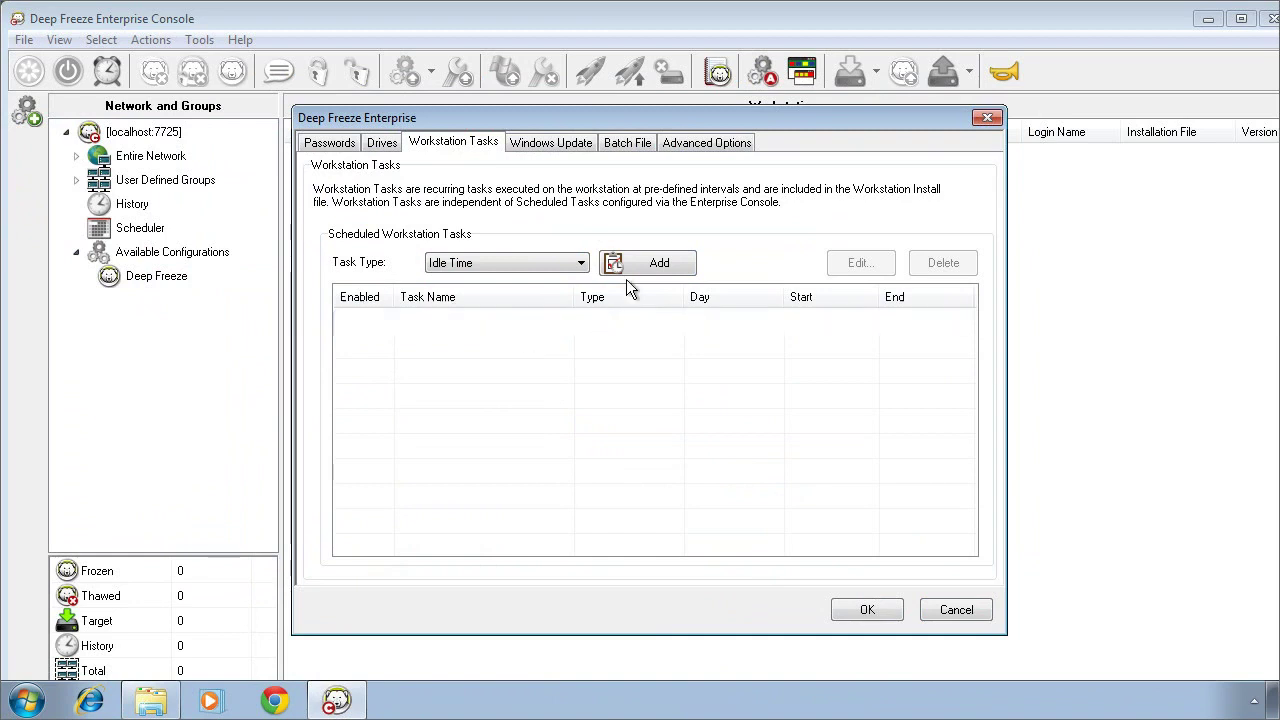
Step: In Advanced Options, select LAN/WAN with console IP 192.168.5.1
click(722, 146)
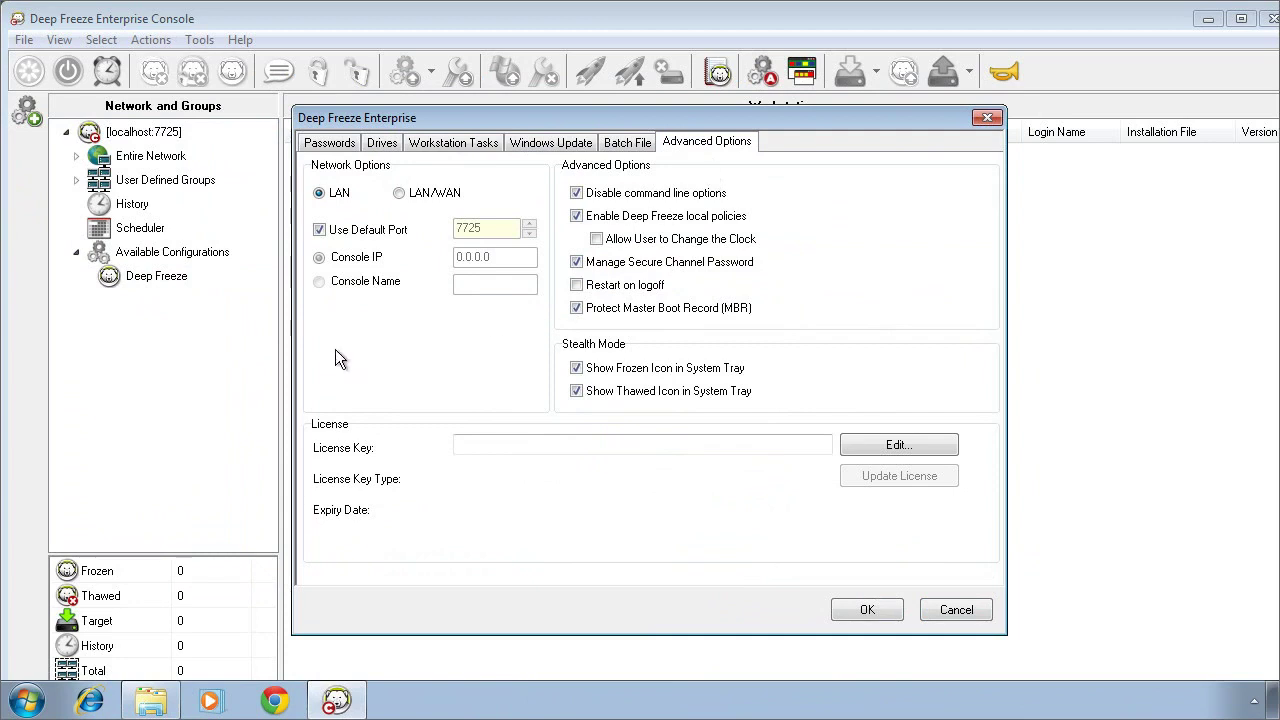
click(399, 193)
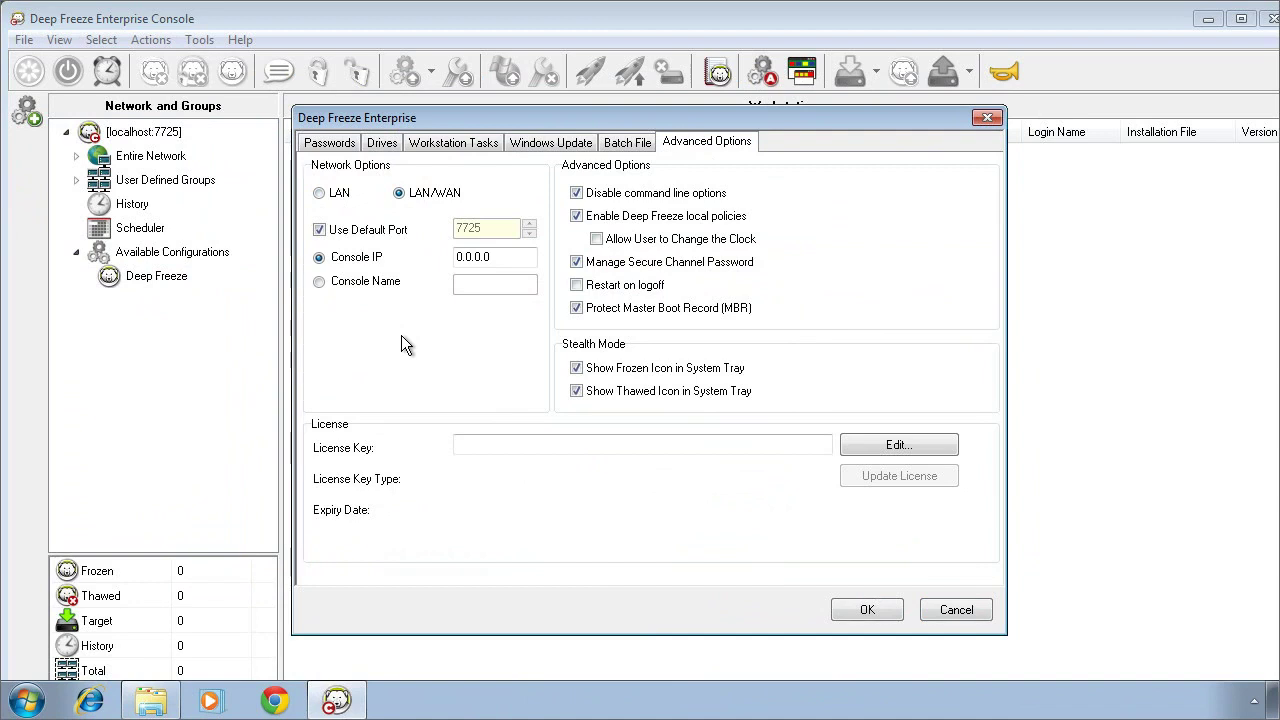
double_click(485, 257)
key(shift+Home)
text(192.168)
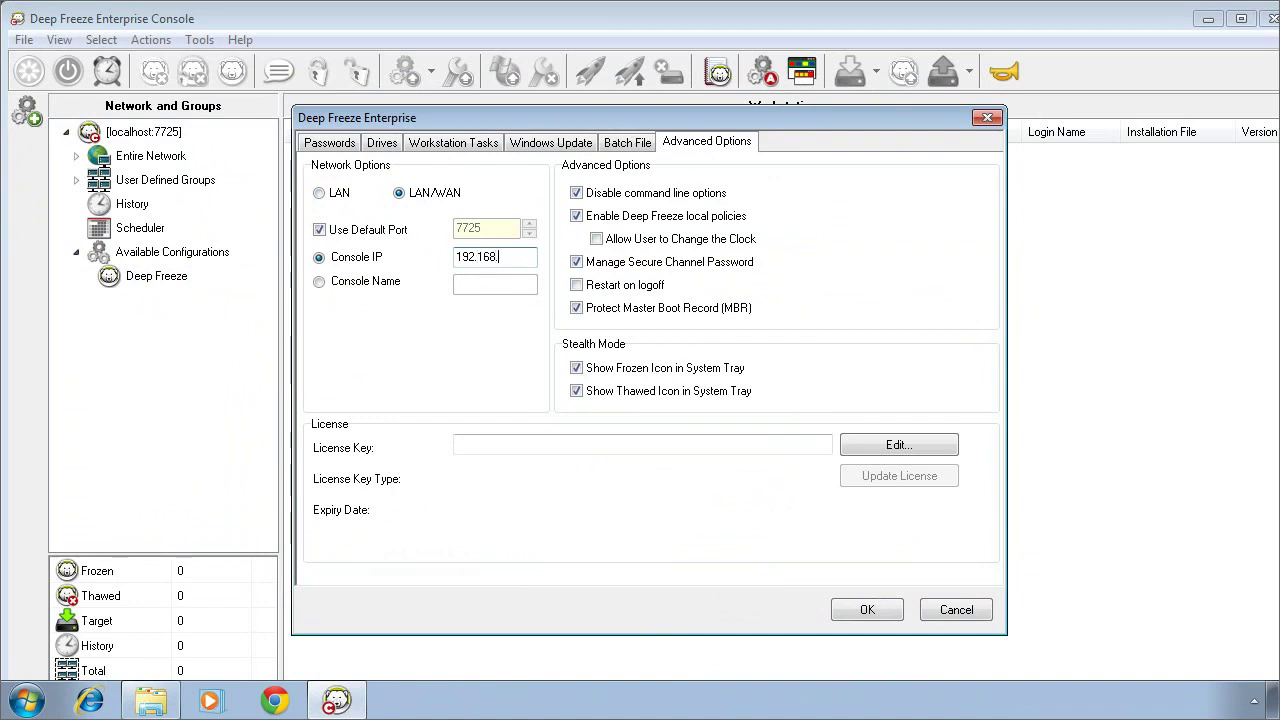
text(.5.1)
Step: Save the configuration as DeepFreezeDemo
click(867, 609)
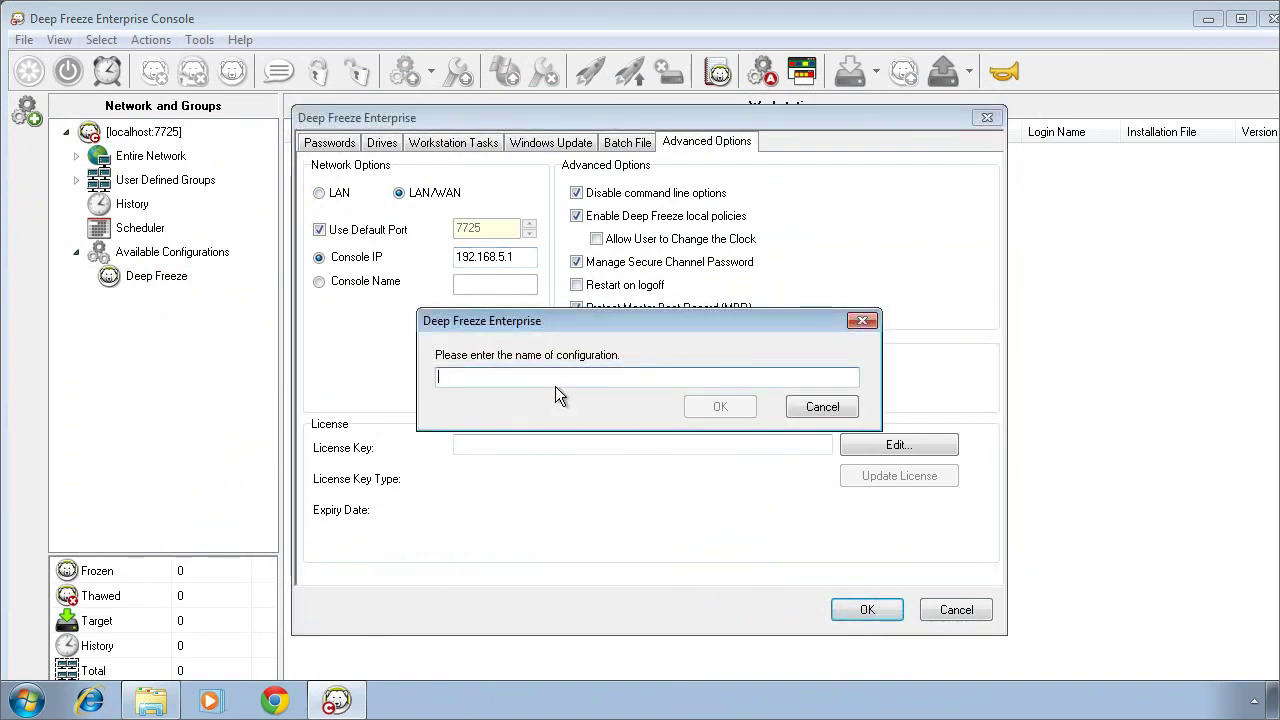
text(Deep)
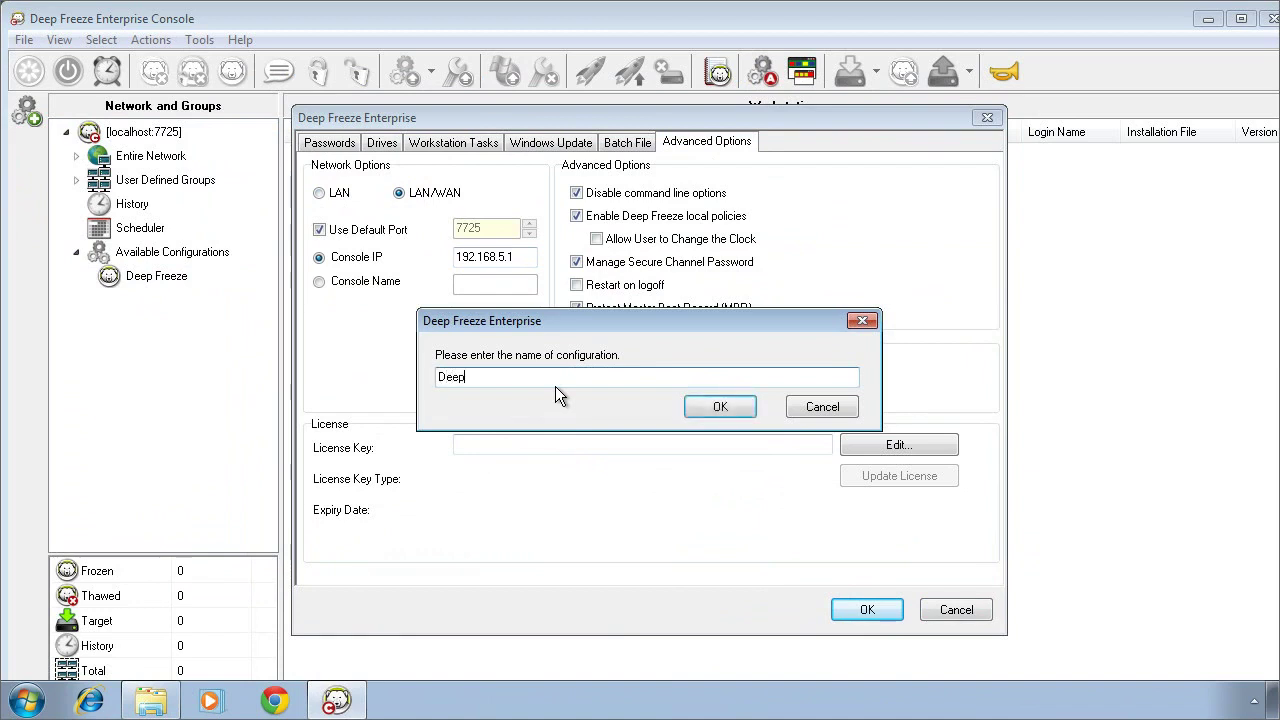
text(FreezeDemo)
click(723, 400)
click(768, 415)
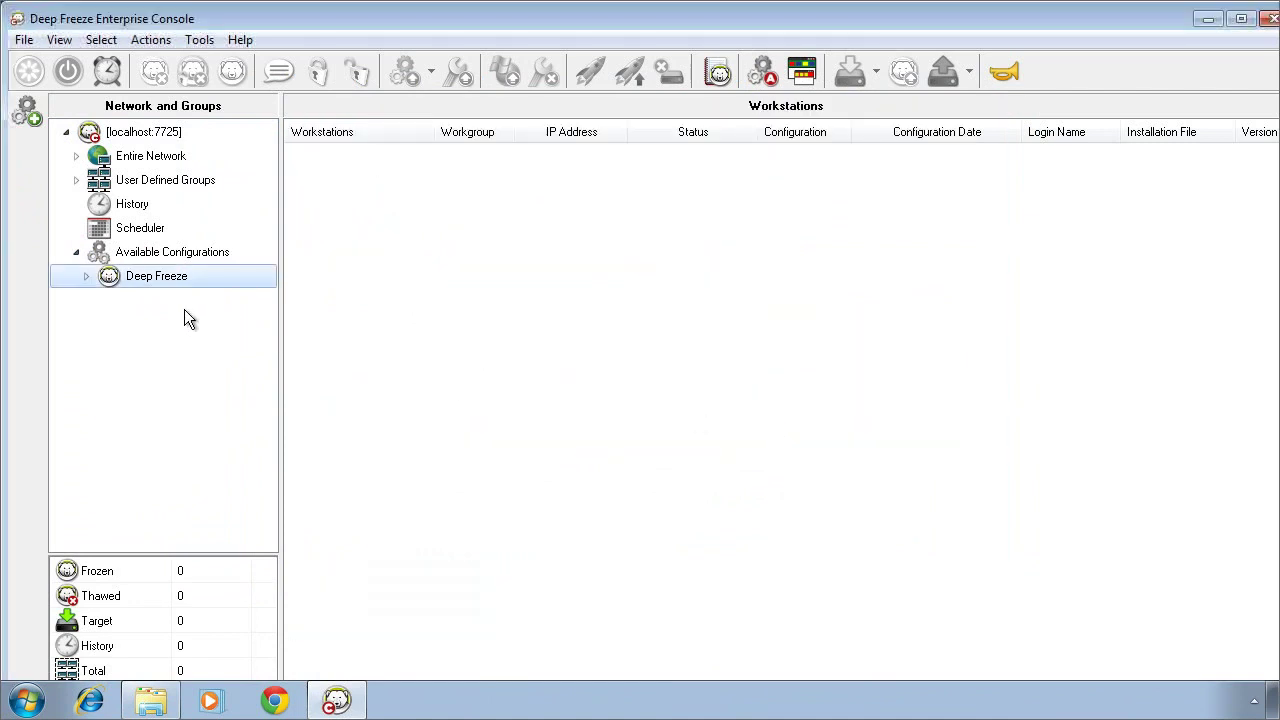
Step: Export DeepFreezeDemo as the workstation installer DeepFreezeDemo.exe in Install Programs
click(86, 276)
right_click(178, 299)
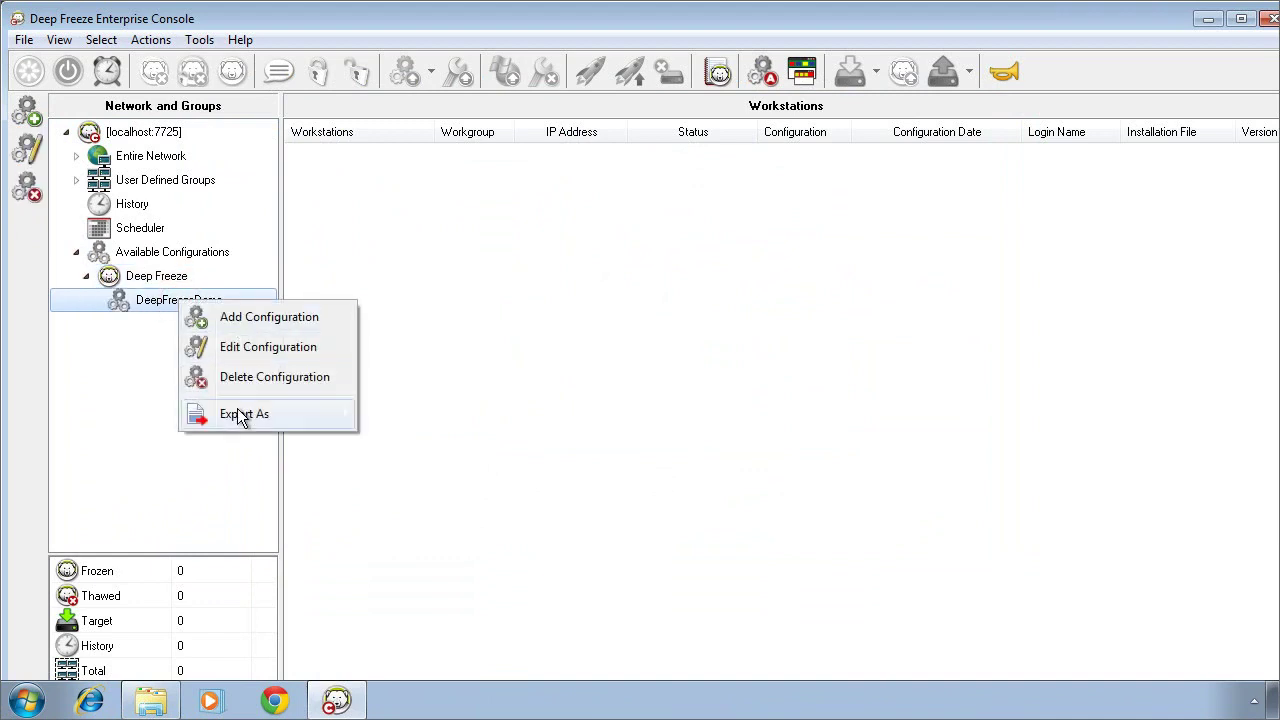
mouse_move(240, 415)
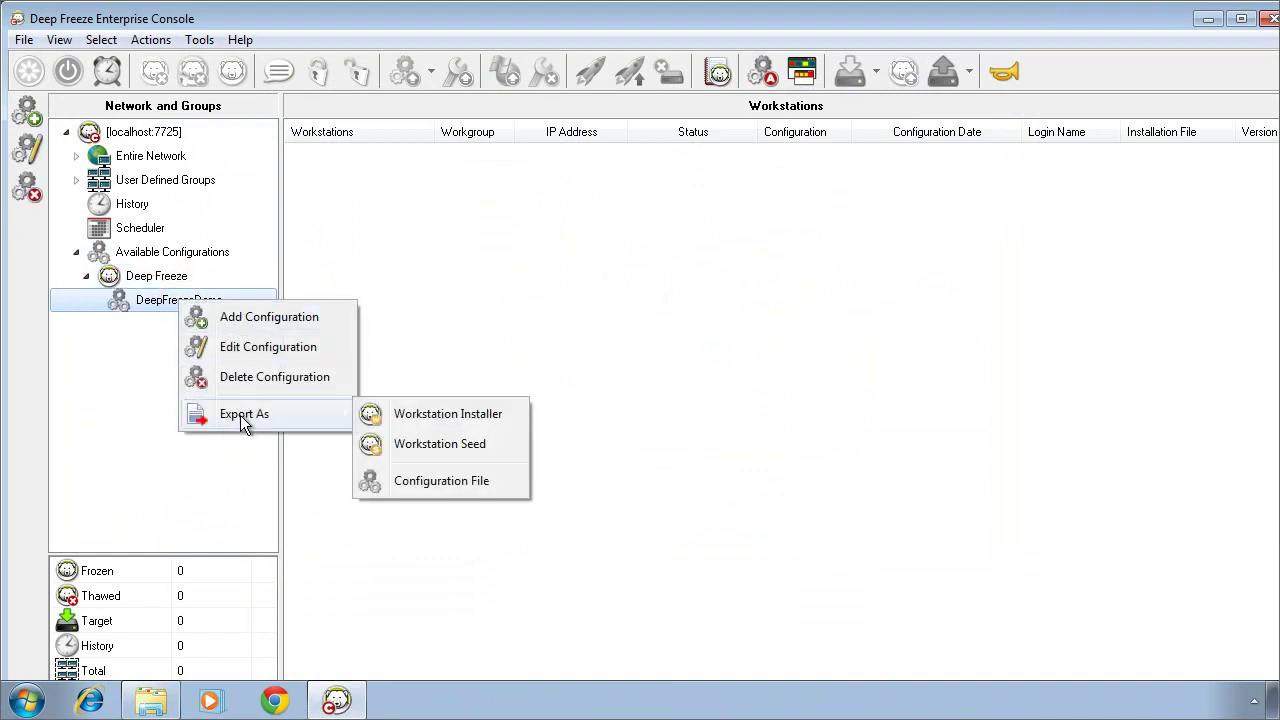
click(404, 423)
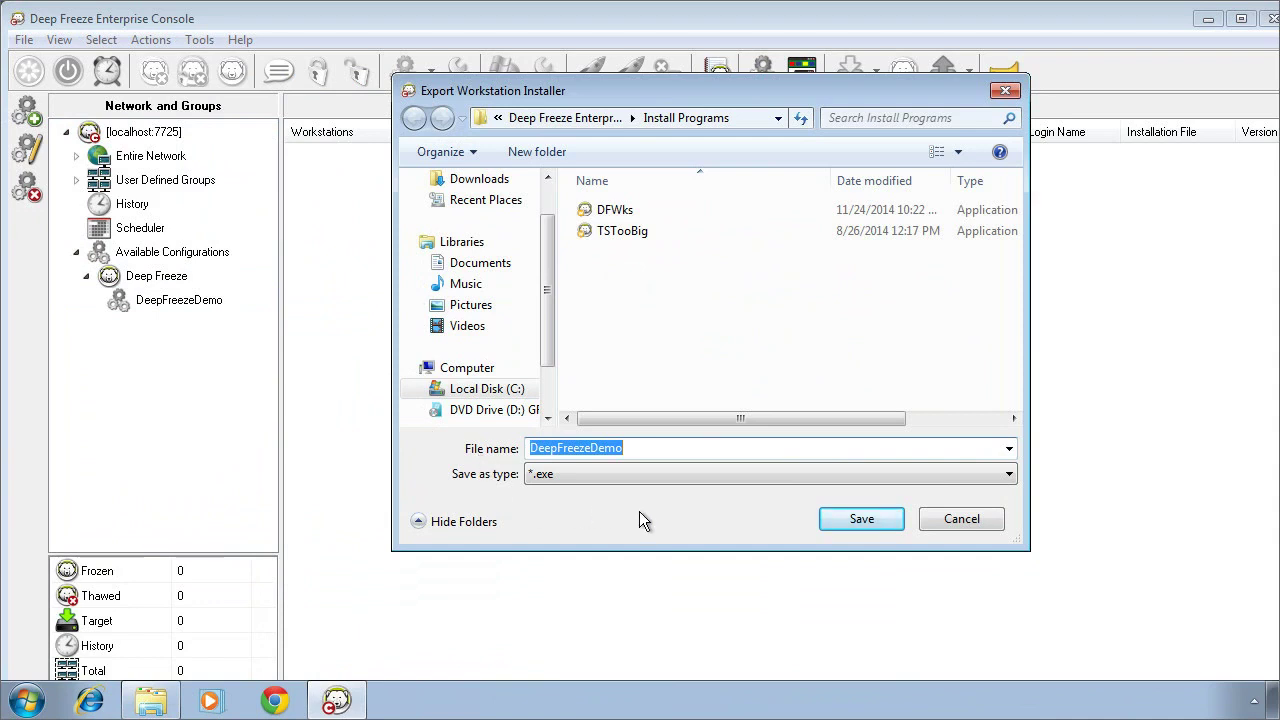
click(845, 524)
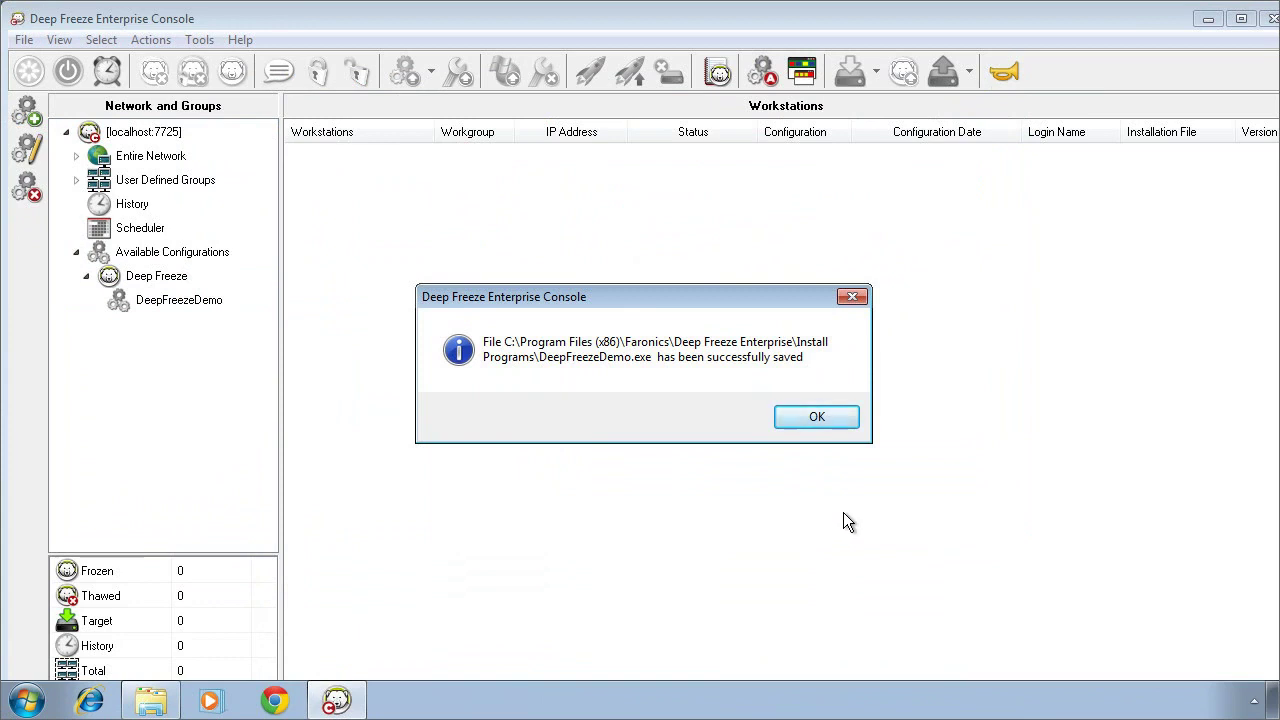
Step: Dismiss the save confirmation and open the context menu for workstation COMPUTER1
click(800, 417)
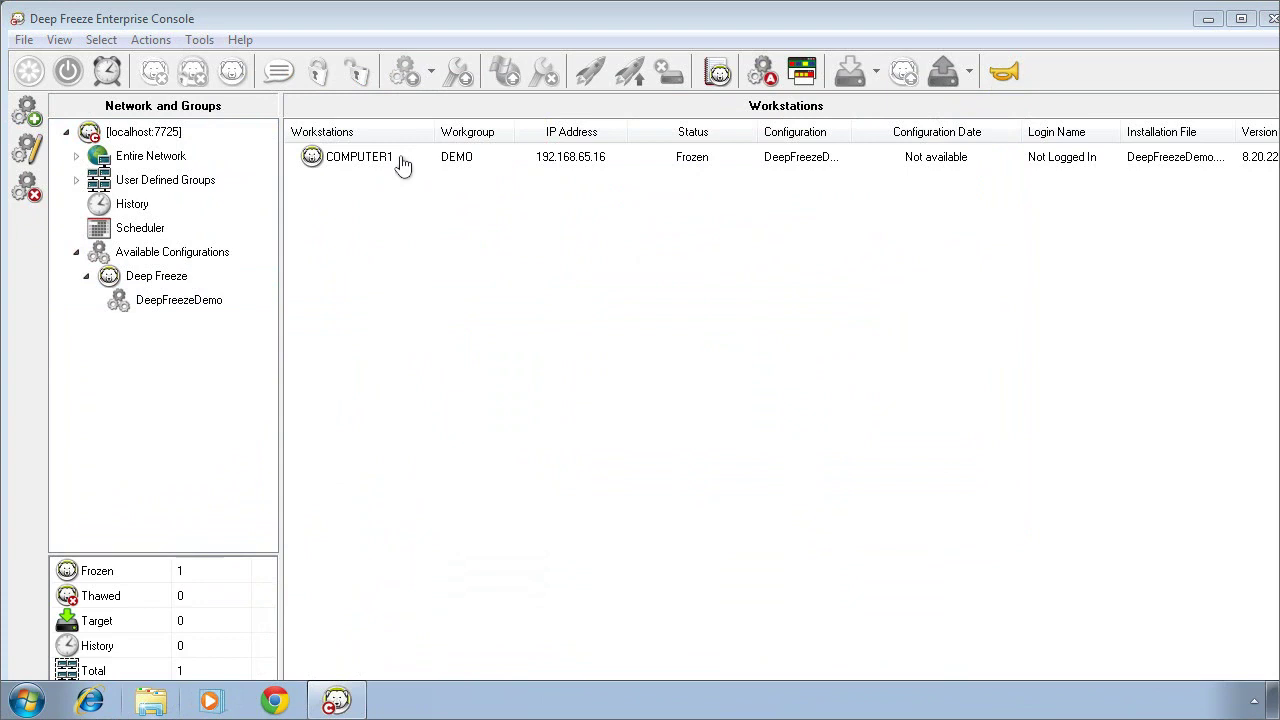
click(391, 160)
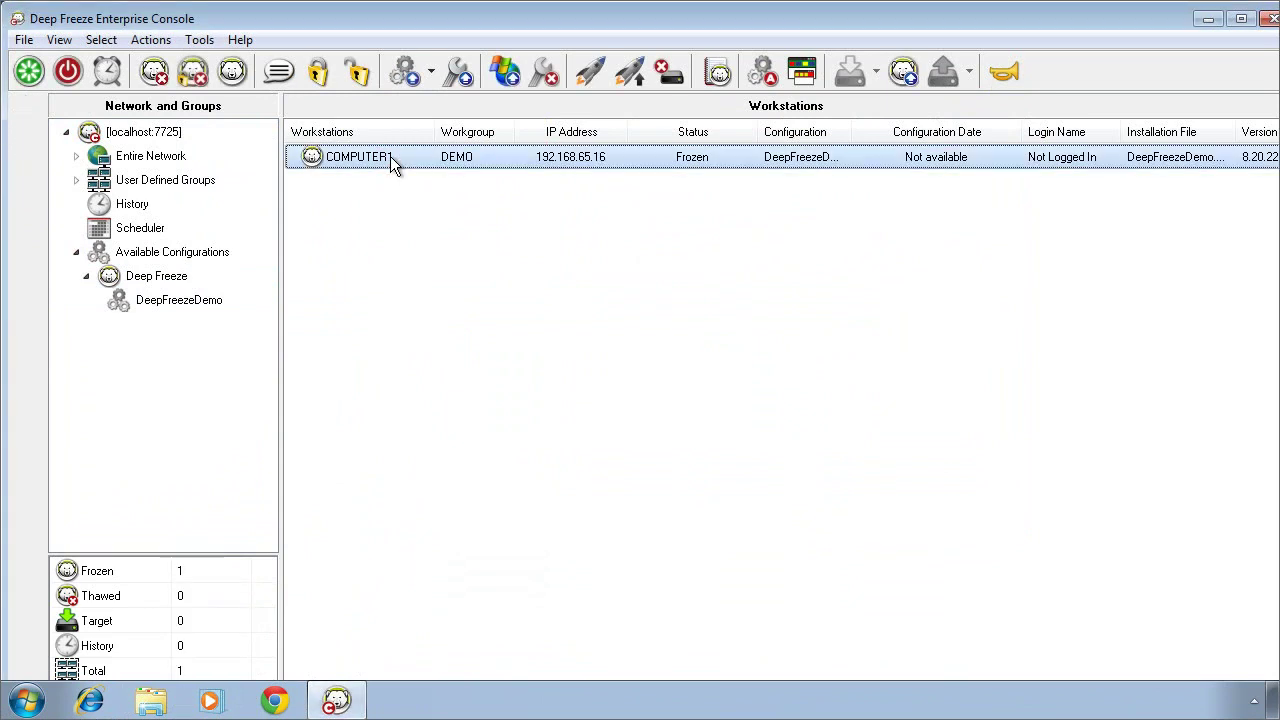
right_click(390, 158)
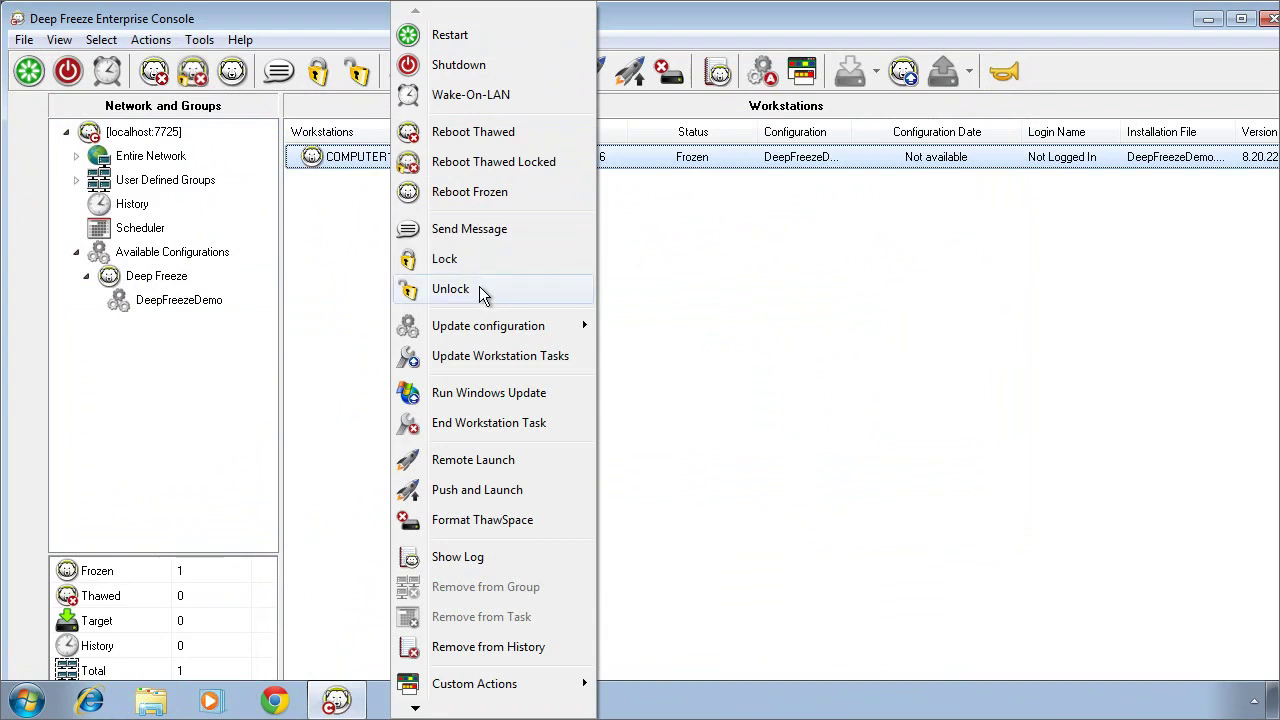
mouse_move(489, 330)
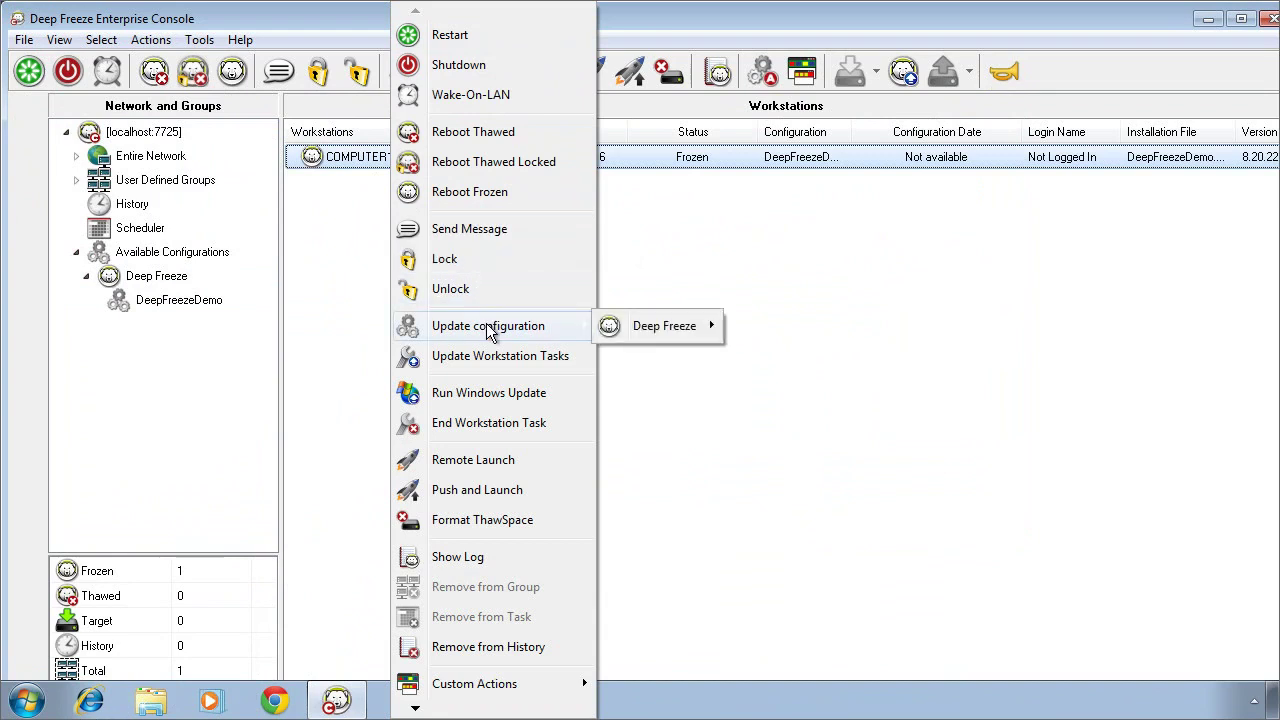
mouse_move(640, 333)
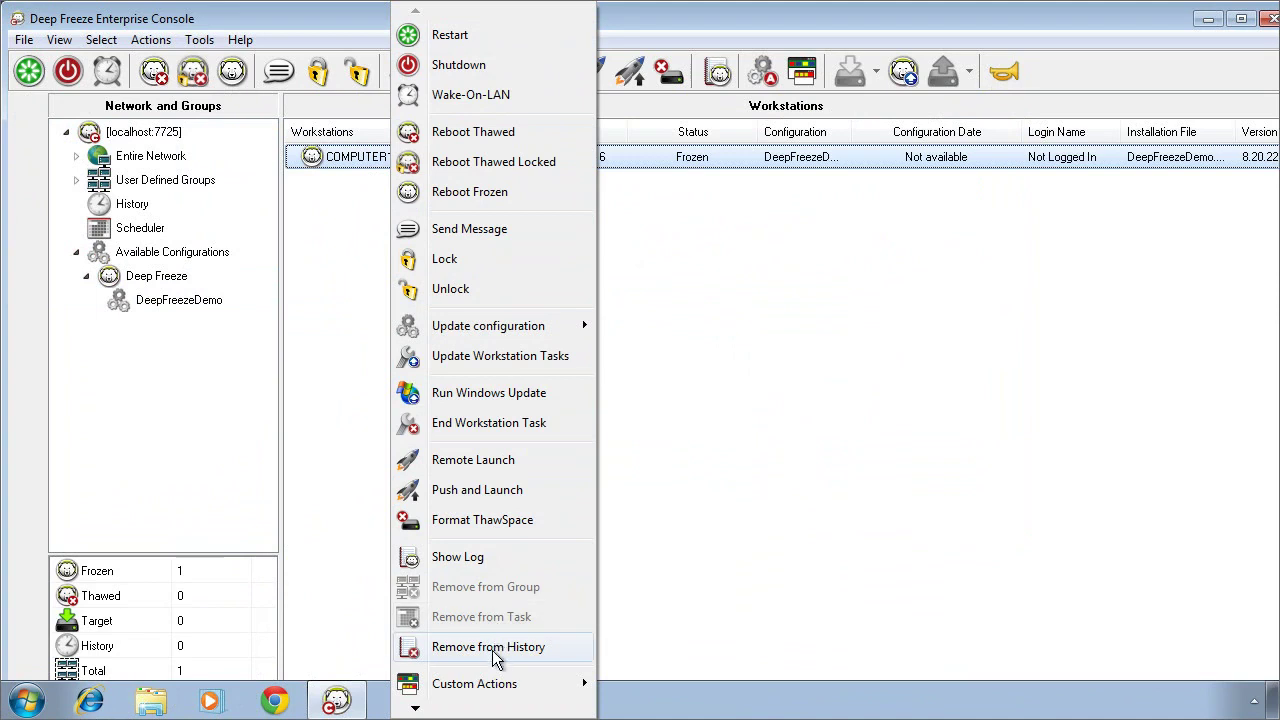
Step: Close COMPUTER1's action menu without running any action
mouse_move(416, 709)
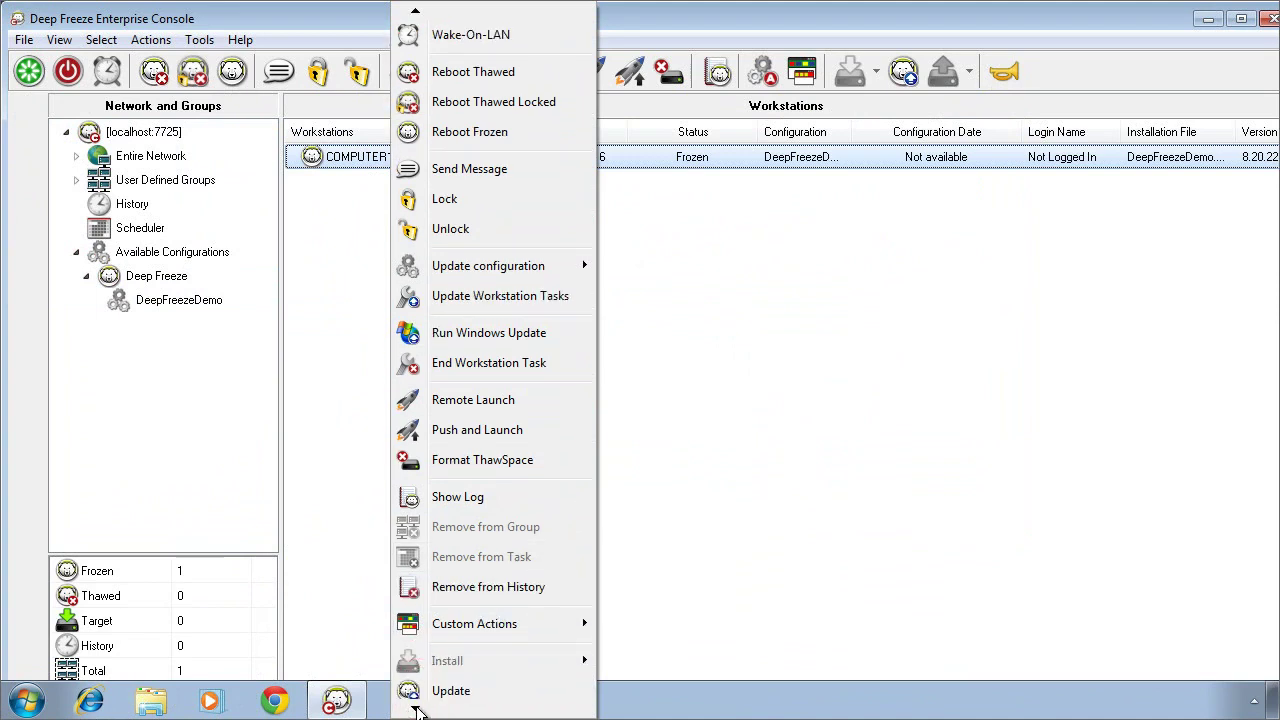
mouse_move(488, 587)
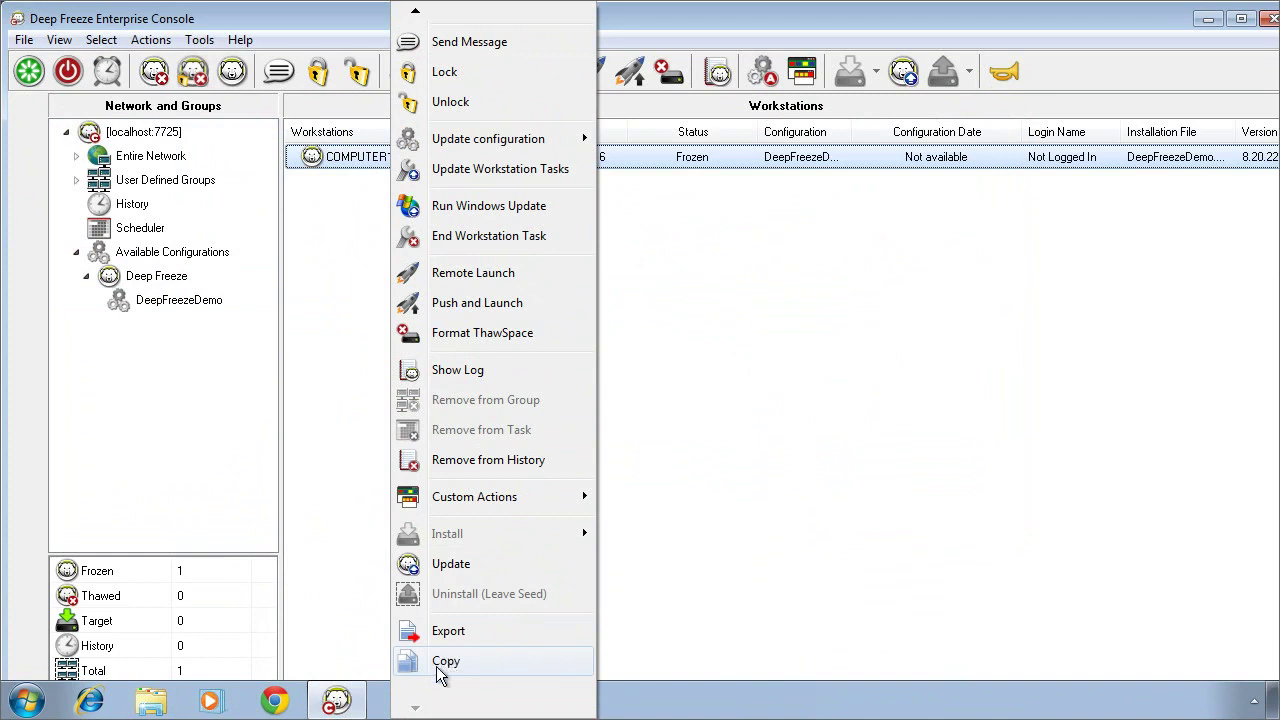
click(324, 518)
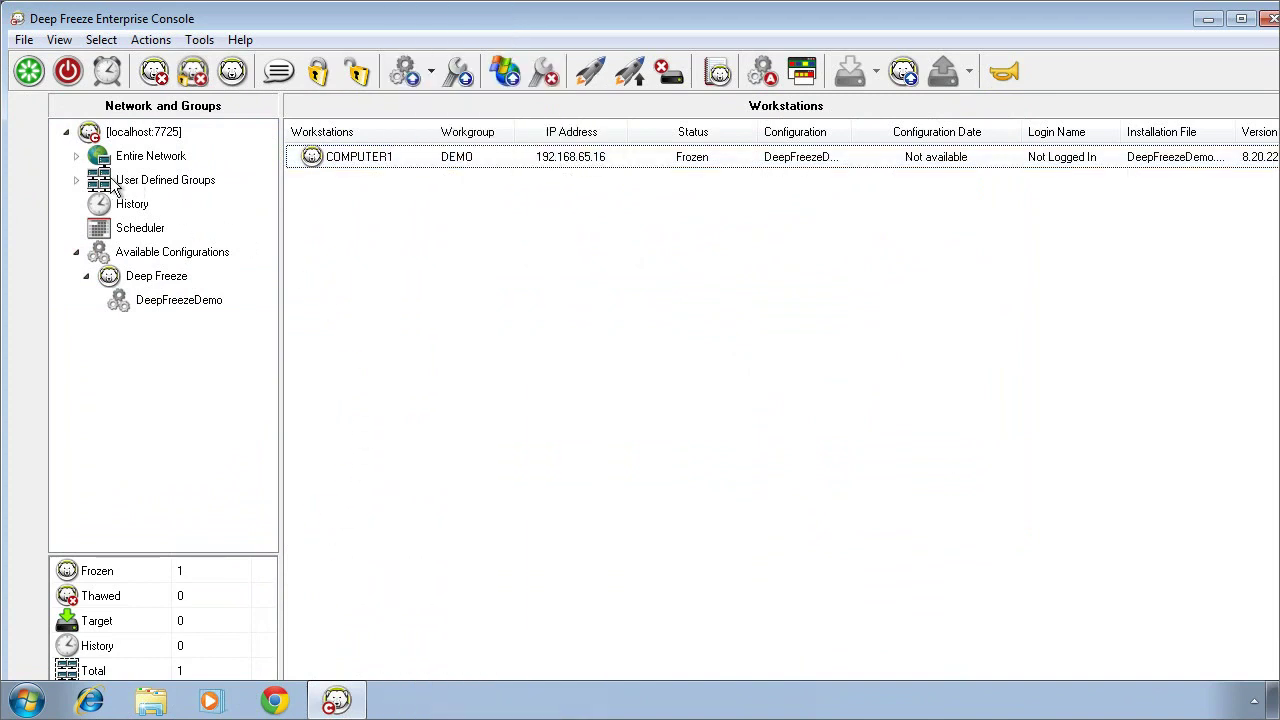
Step: Expand User Defined Groups to show Lab 1 and Admin, and cancel a filtered Add Group
click(75, 179)
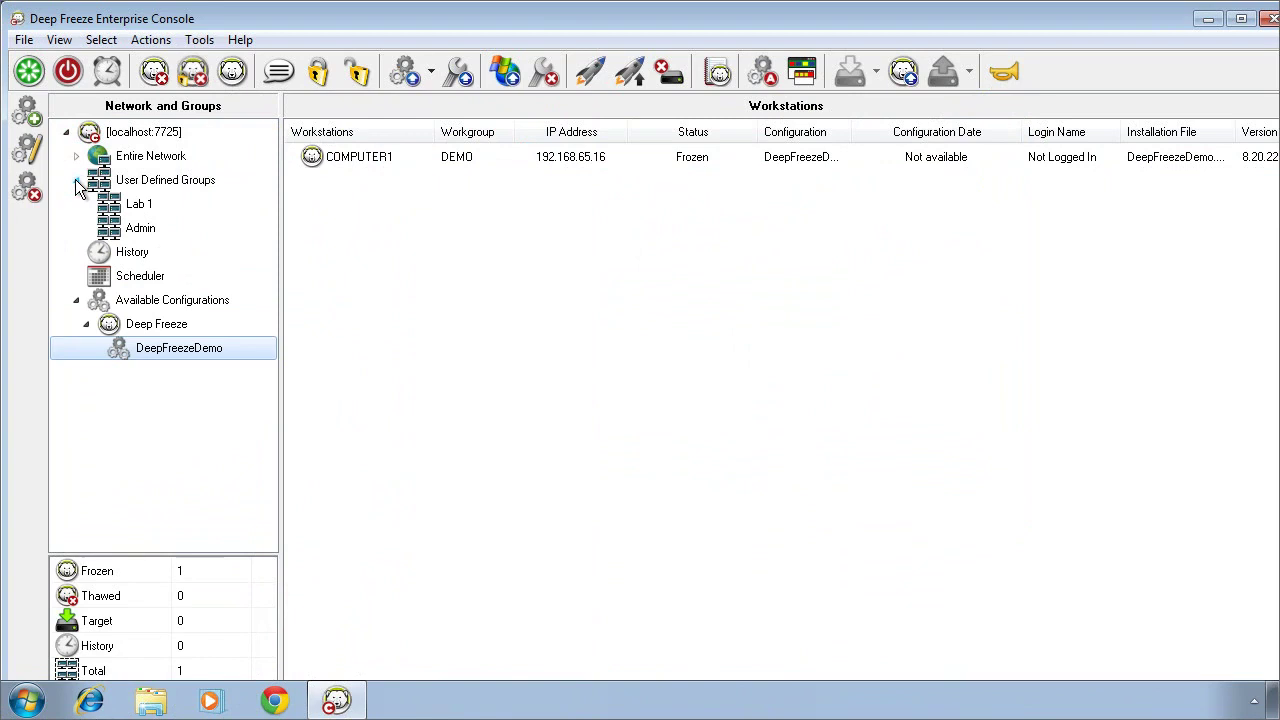
right_click(161, 182)
click(216, 200)
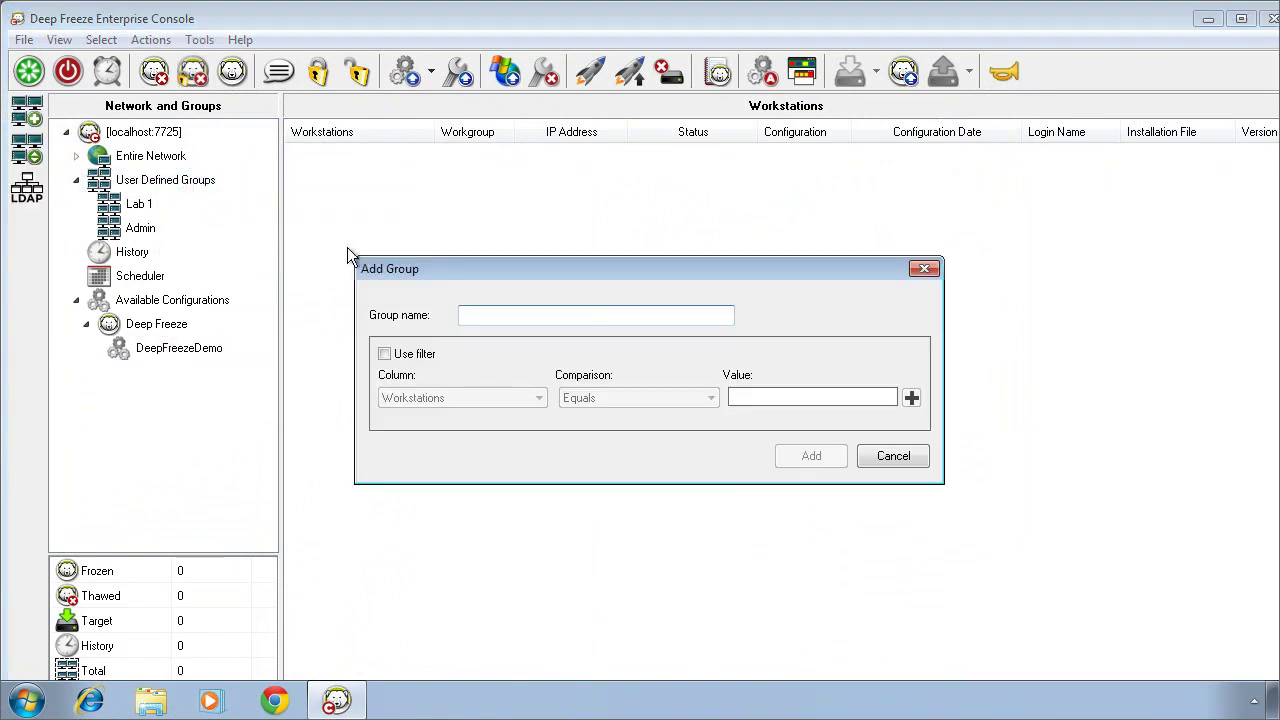
click(384, 354)
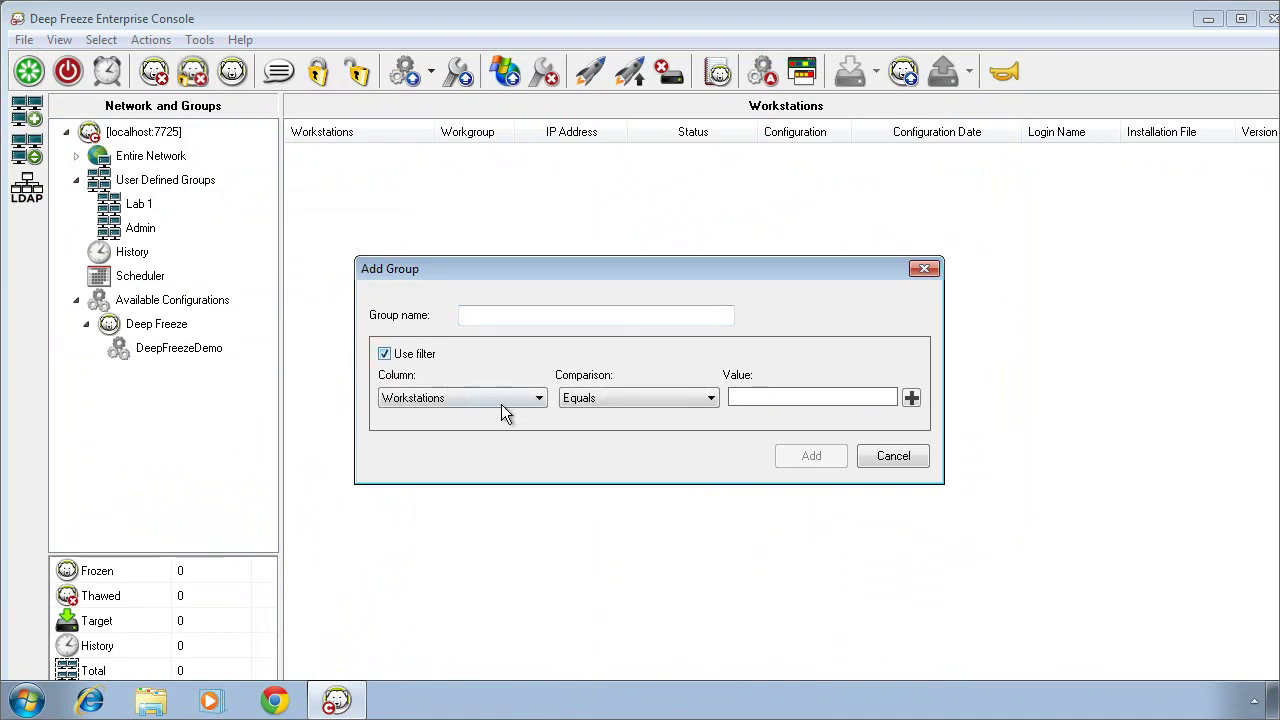
click(539, 399)
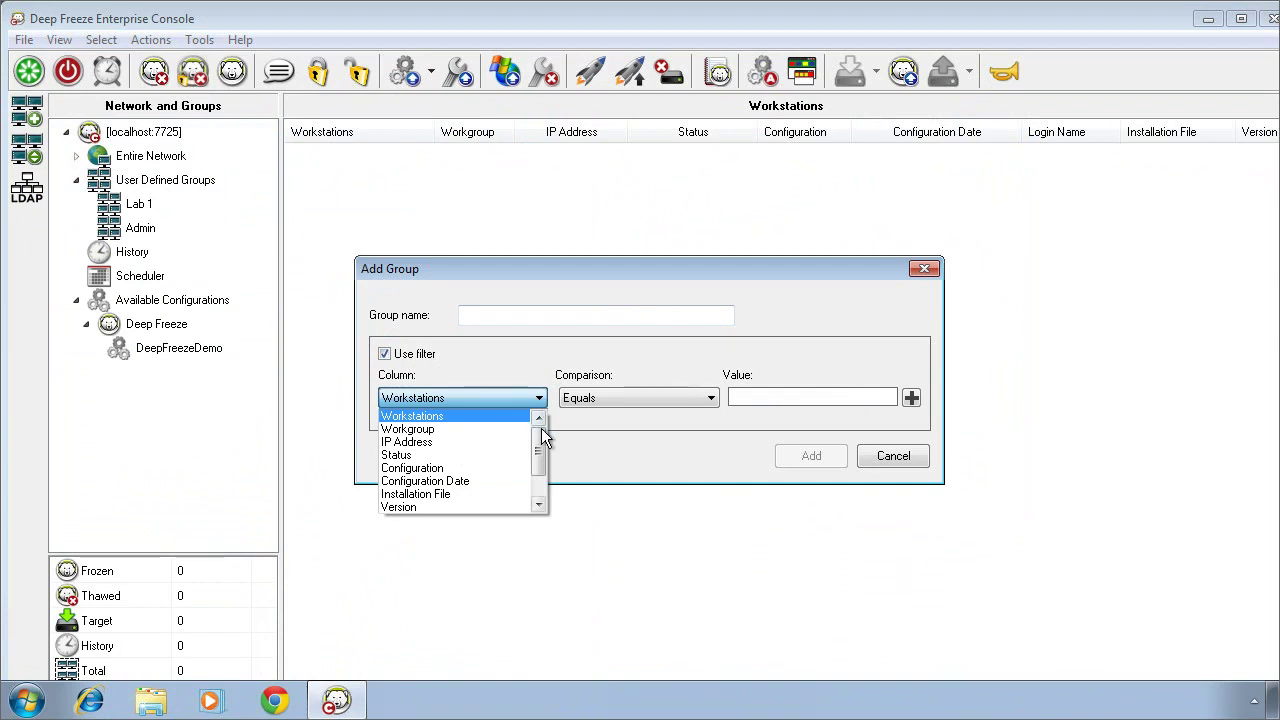
drag(540, 440, 540, 475)
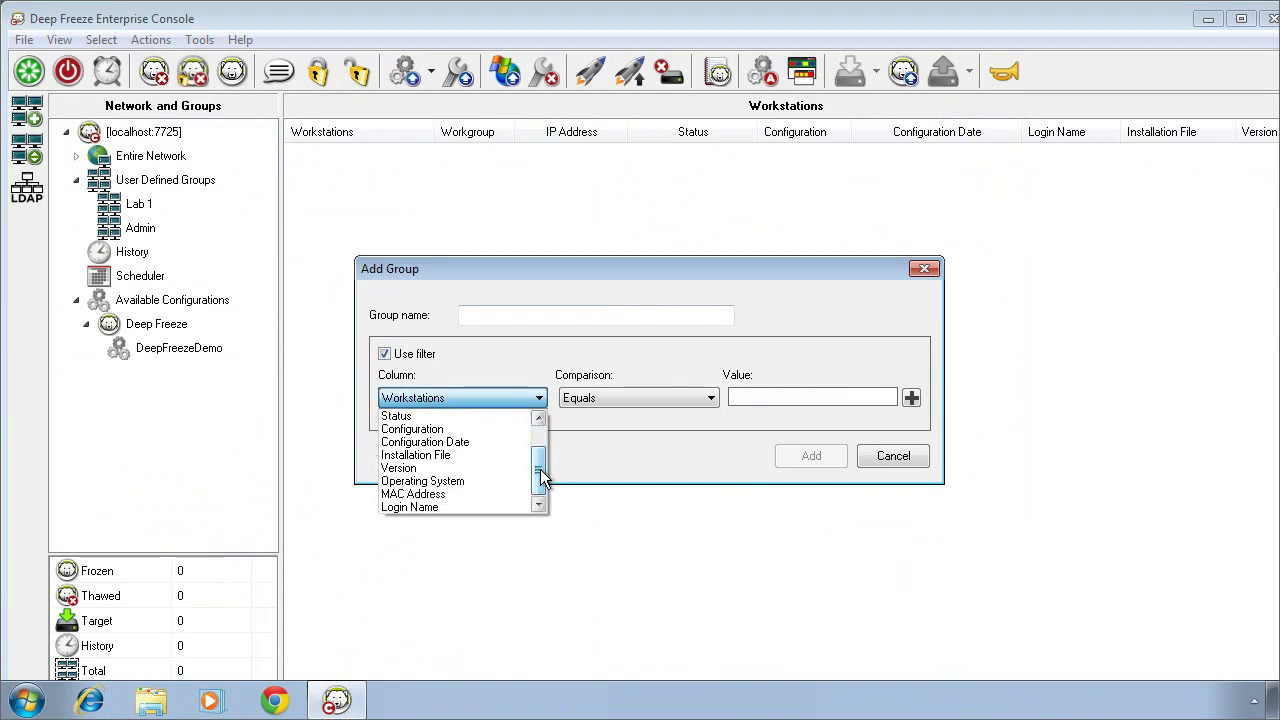
click(560, 348)
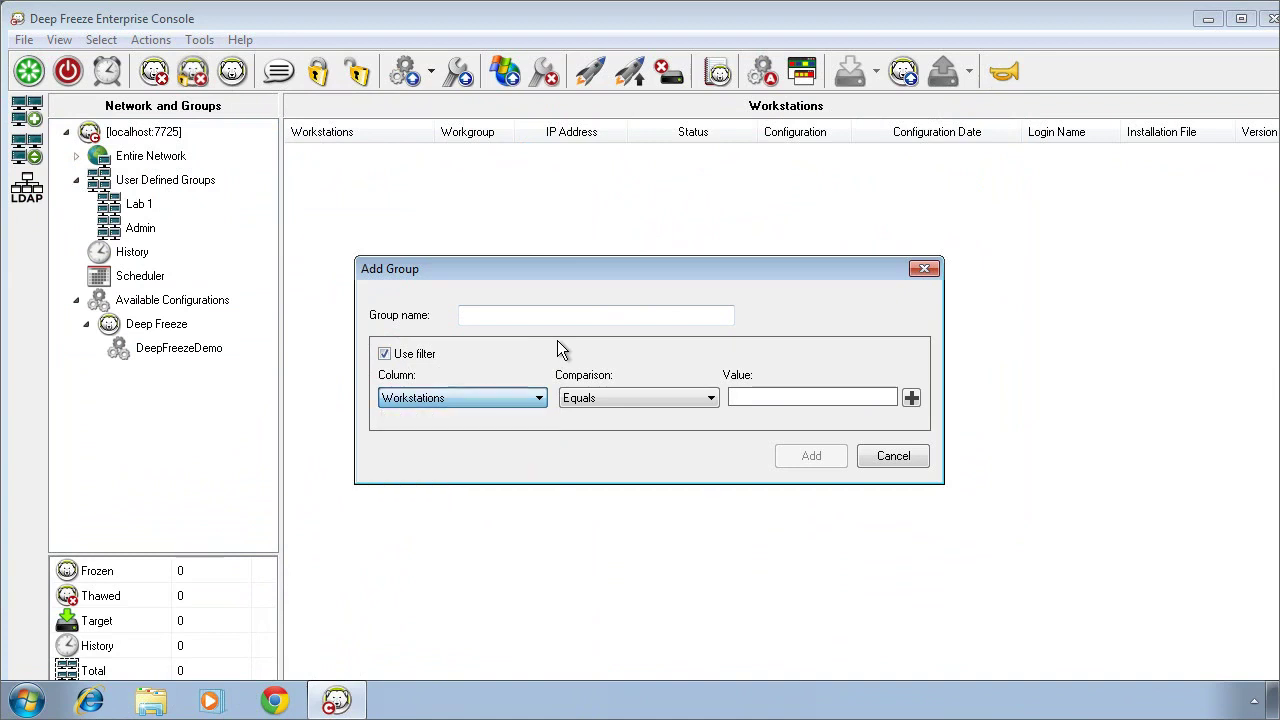
click(888, 456)
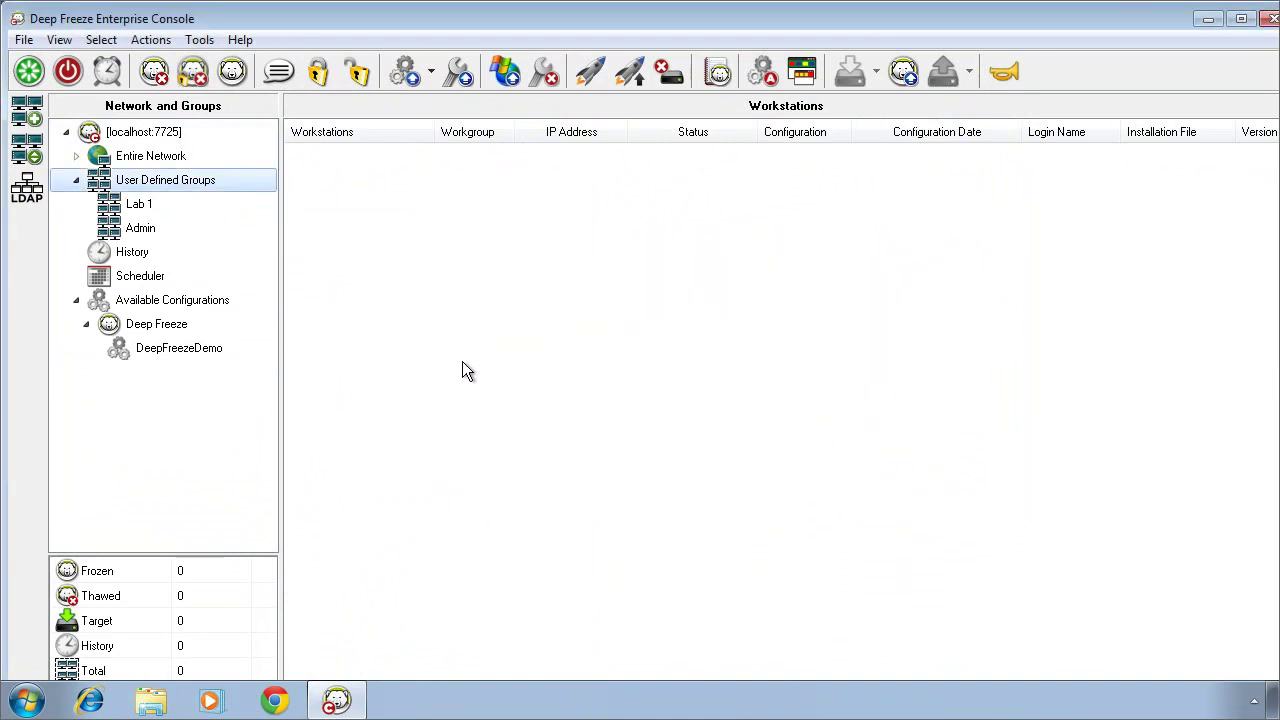
right_click(135, 279)
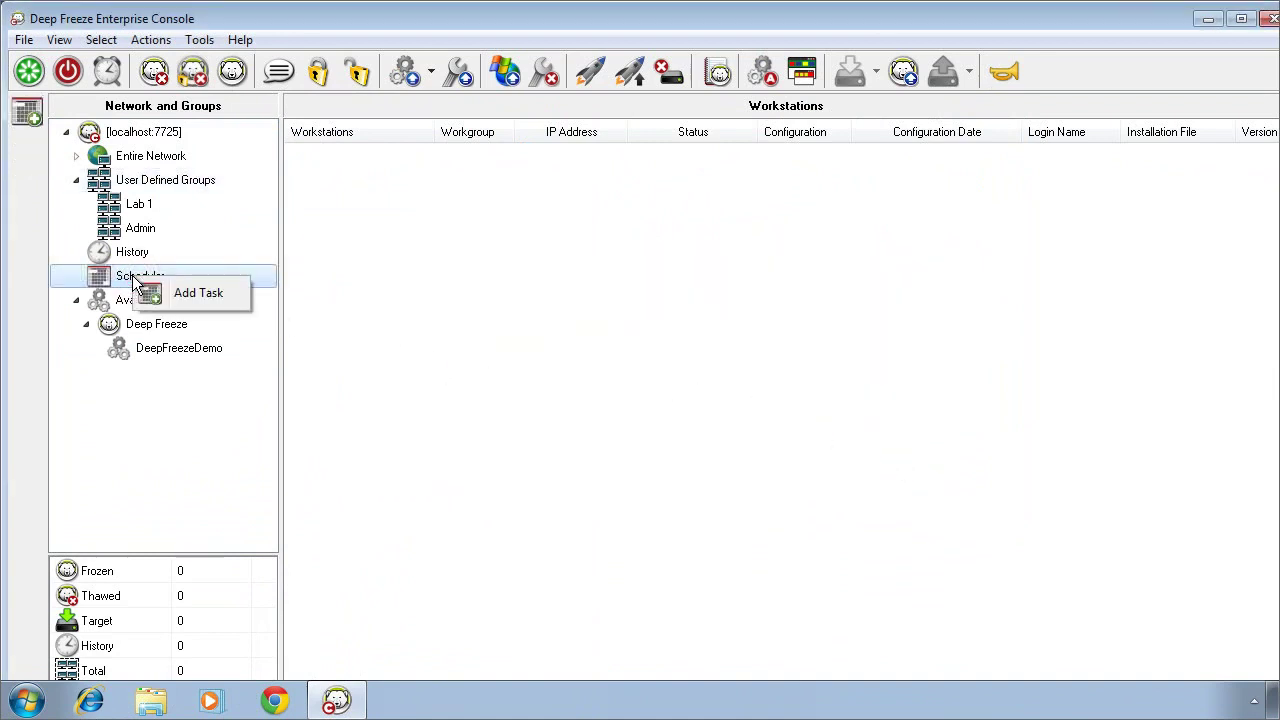
click(184, 294)
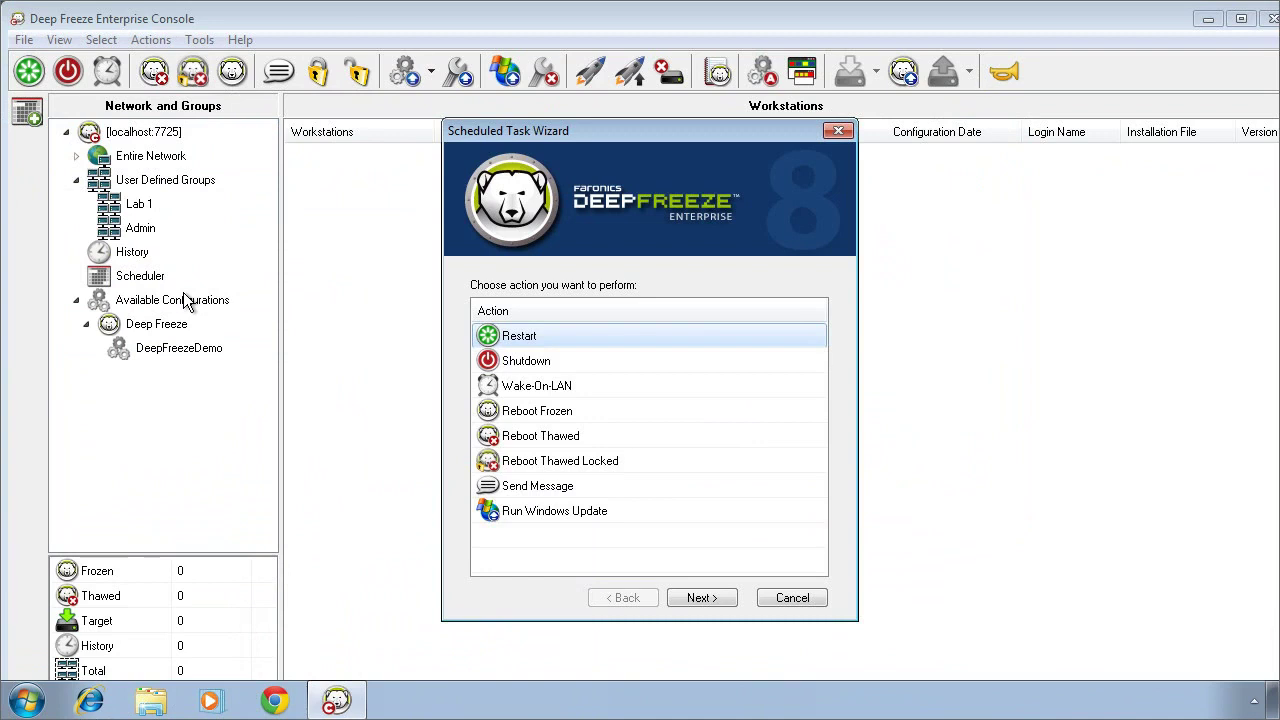
click(792, 597)
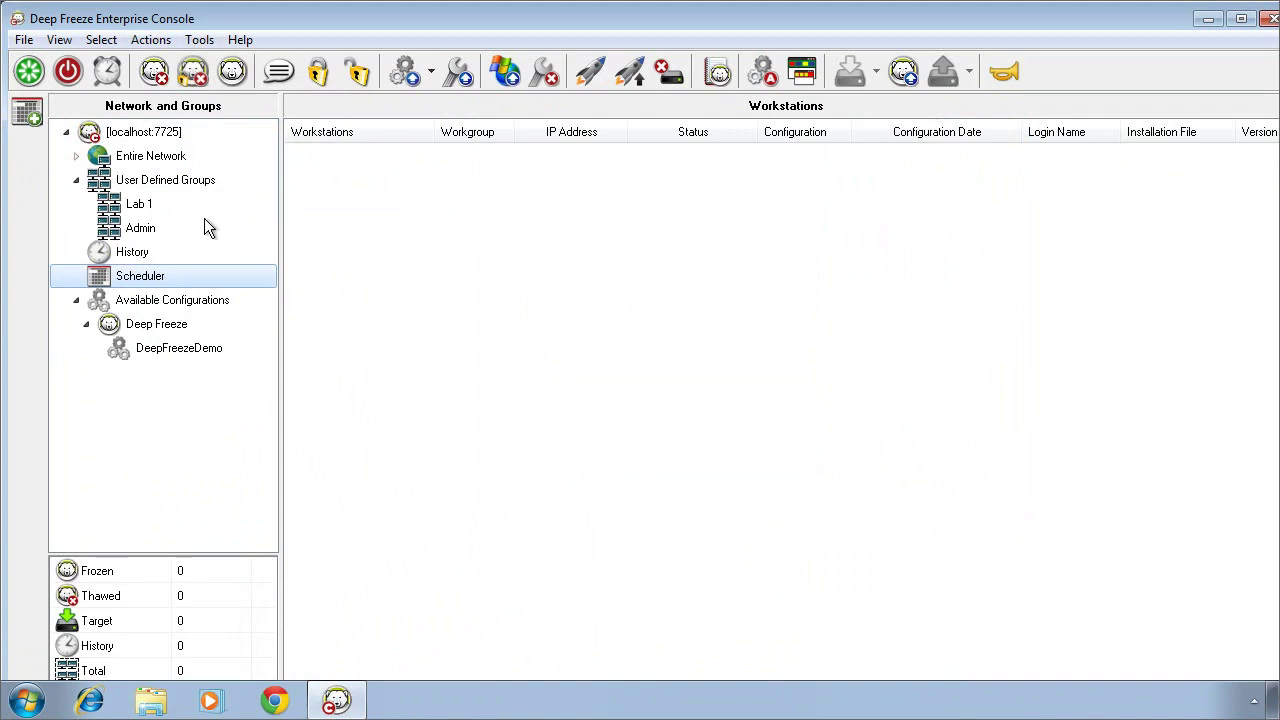
Step: Select Entire Network to list all workstations, including COMPUTER1 as Frozen
click(172, 162)
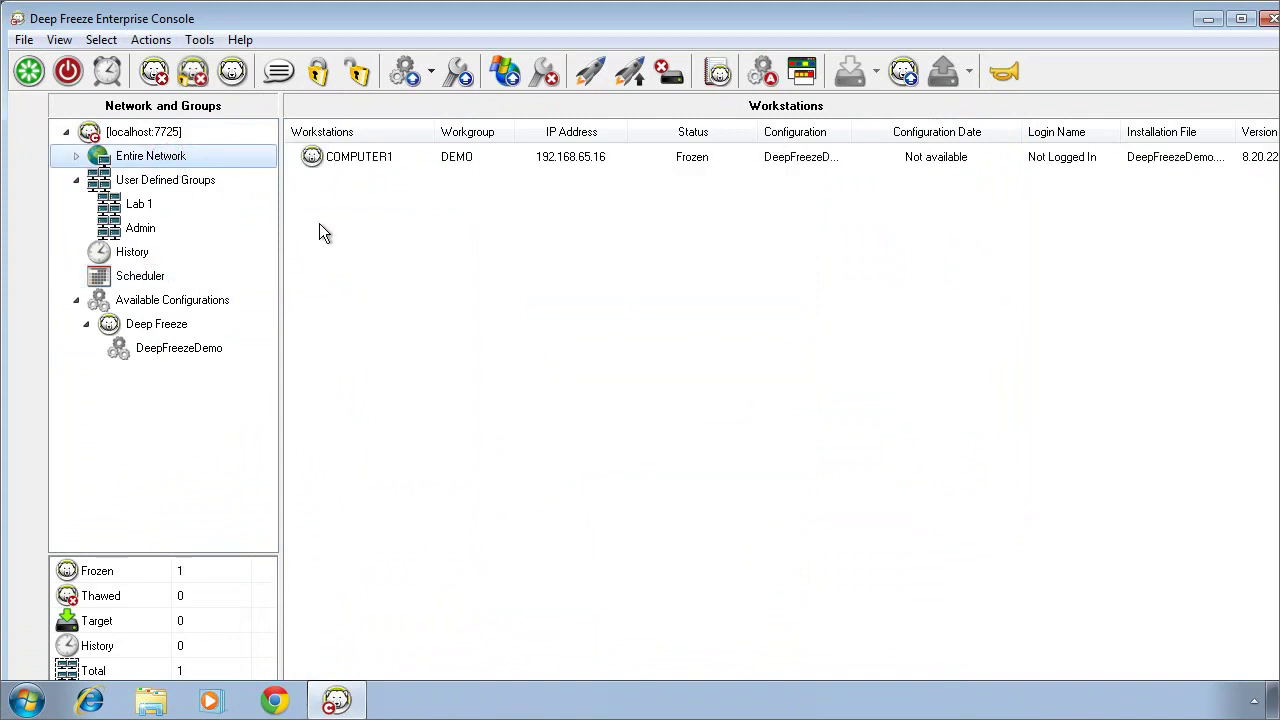